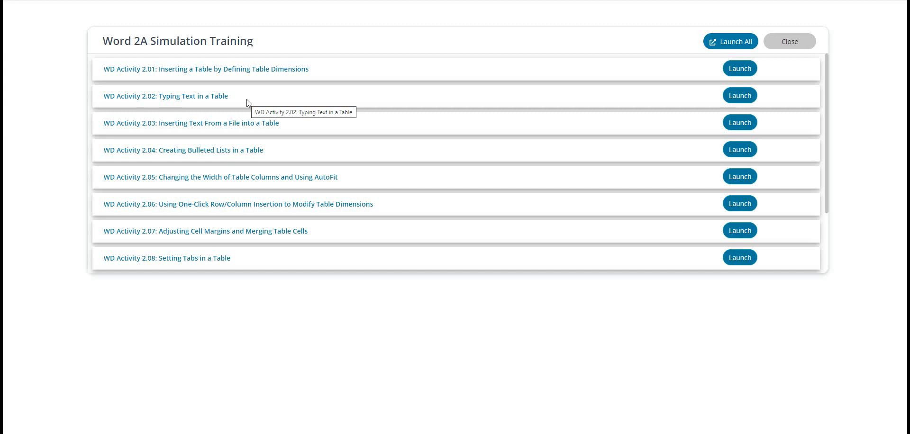
Step: Launch WD Activity 2.01, insert a table with 2 columns and 4 rows in the blank document, and submit the activity
click(739, 69)
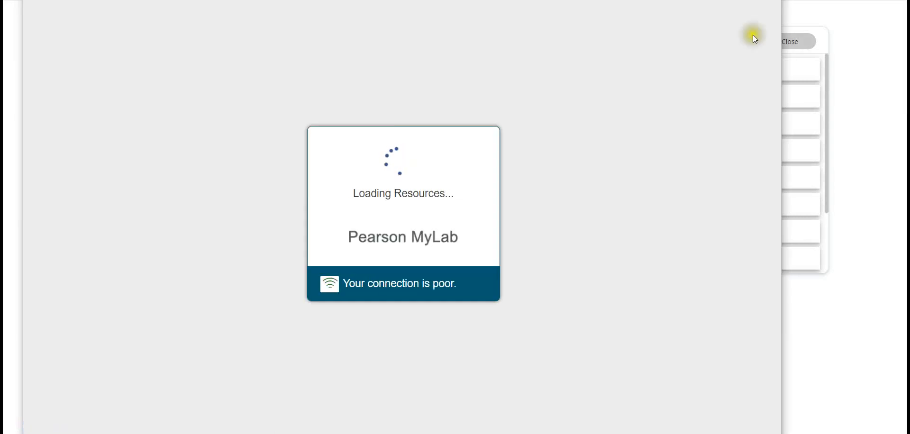
drag(783, 102, 901, 105)
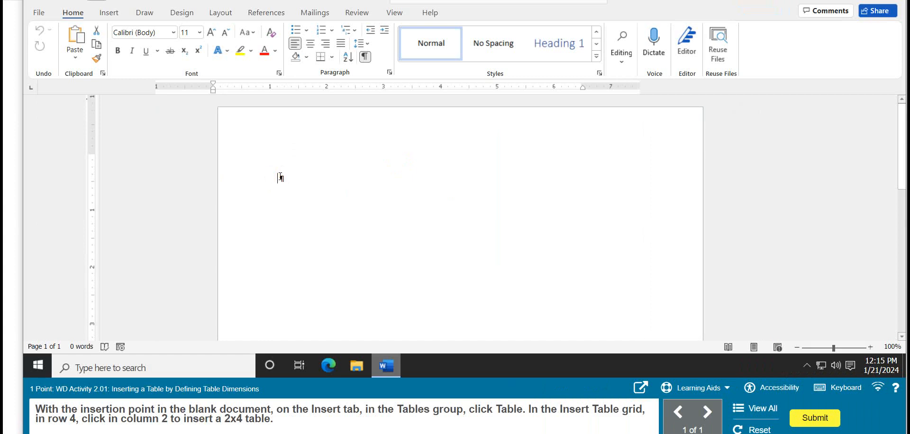
click(280, 176)
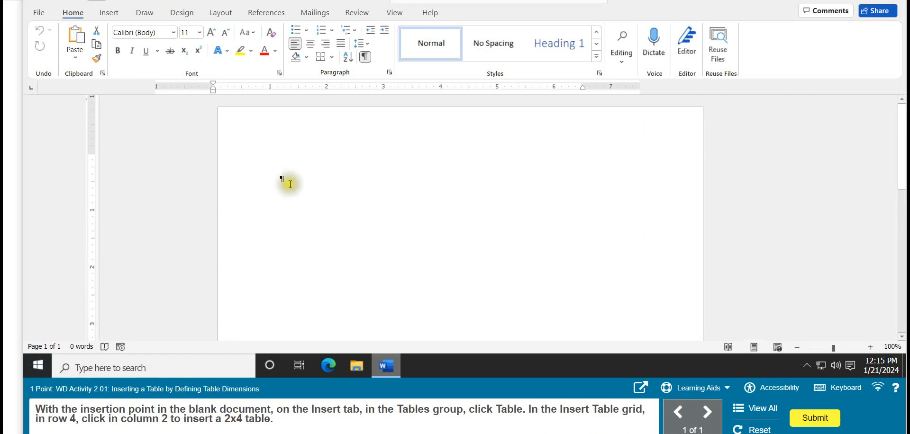
click(110, 14)
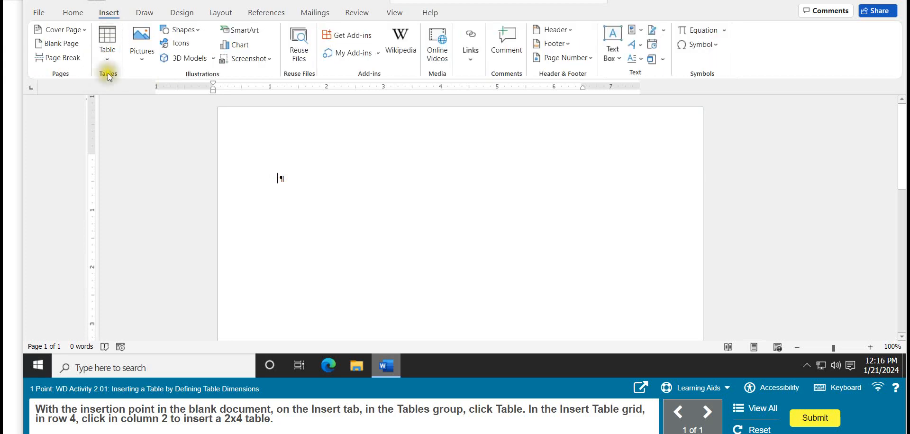
click(106, 56)
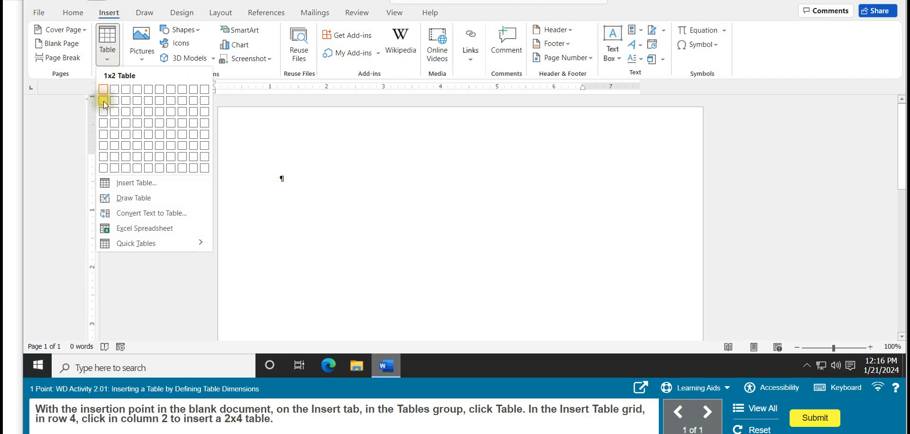
click(115, 124)
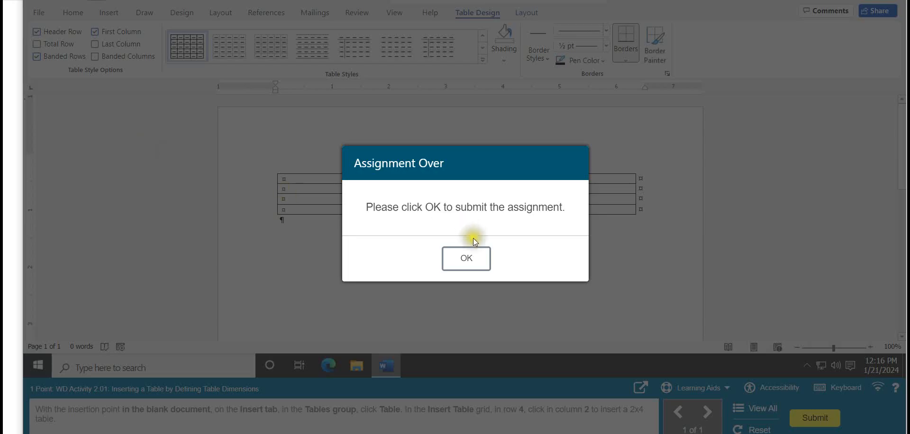
click(479, 266)
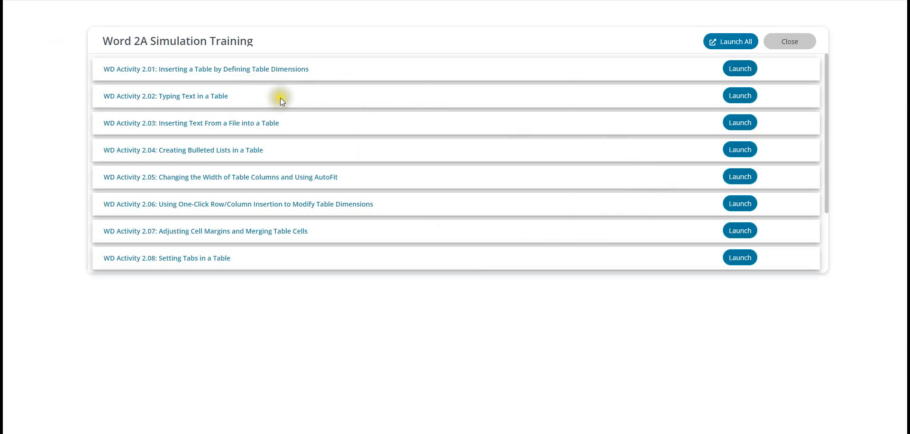
Step: Launch WD Activity 2.02 and enter OBJECTIVE in the first cell of the table's first row
click(732, 96)
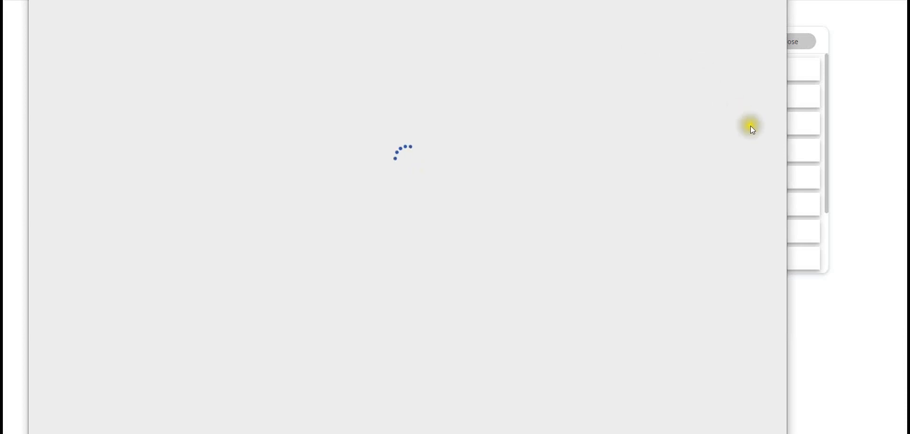
drag(788, 160, 892, 158)
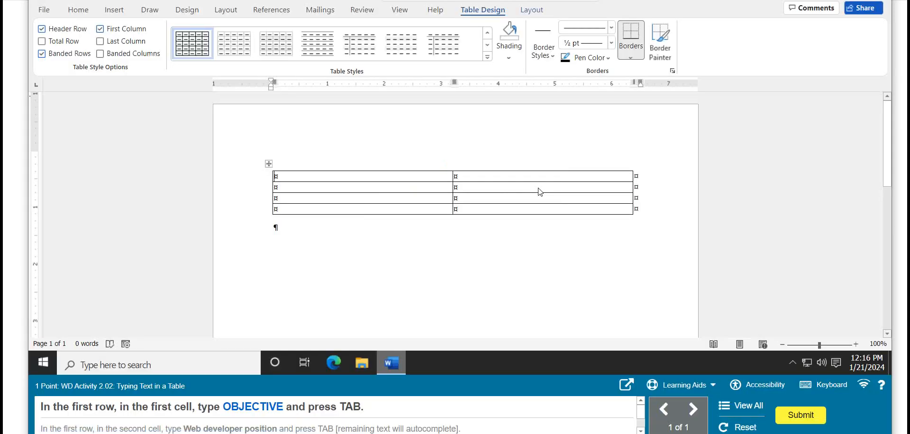
click(310, 176)
text(objective)
key(BackSpace)
key(BackSpace)
key(BackSpace)
key(BackSpace)
key(BackSpace)
key(BackSpace)
key(BackSpace)
key(BackSpace)
key(BackSpace)
text(OBJECTIVES)
key(BackSpace)
key(Tab)
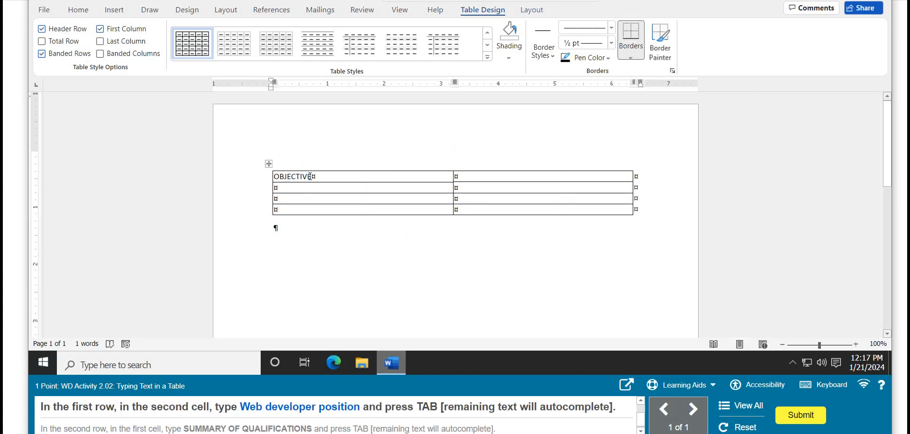
Step: Enter "Web developer position" in the second cell of the first row and move on to the second row
text(Web developer position)
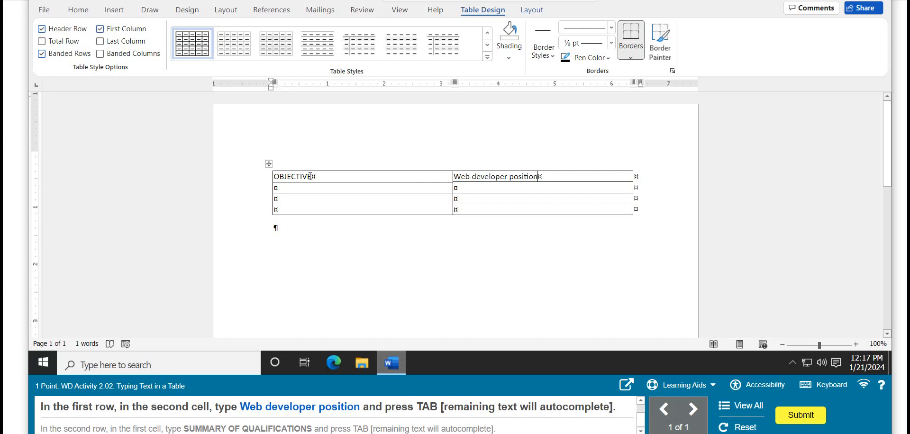
key(Tab)
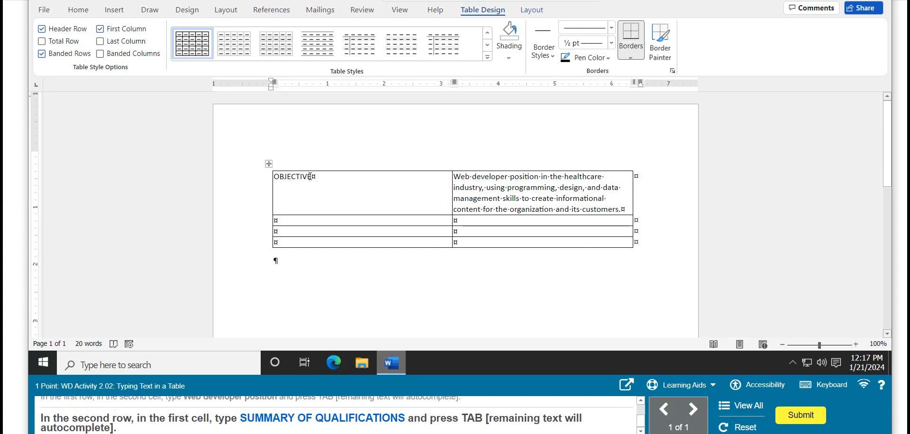
Step: Enter SUMMARY OF CLASSIFICATIONS in the first cell of the second row
text(SUMMARY OF CLASS)
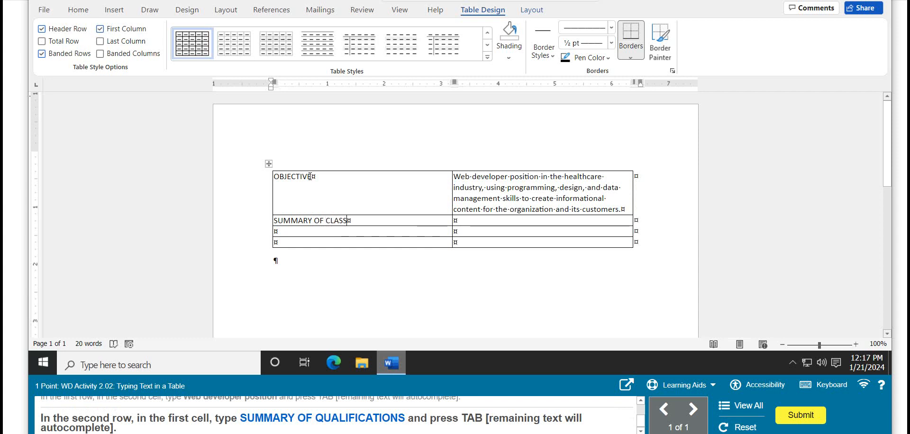
text(IFICATIONS)
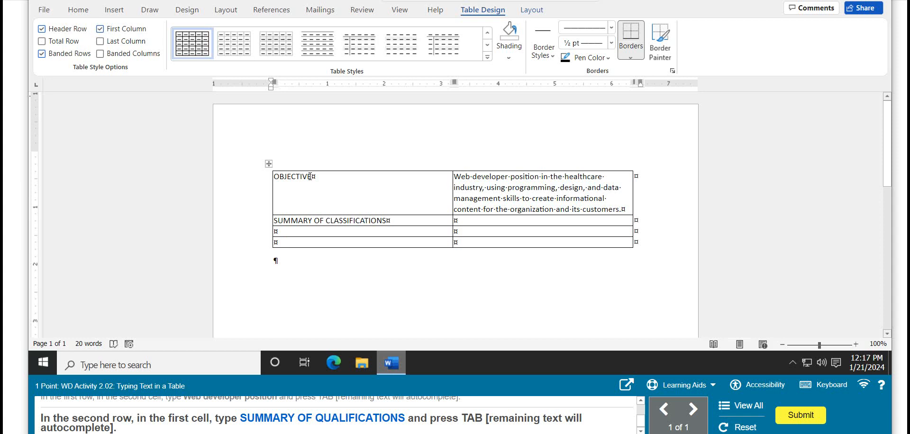
key(Tab)
Step: Correct the second row's heading to SUMMARY OF QUALIFICATIONS, complete the entry, and submit the activity
click(388, 222)
click(389, 219)
click(298, 236)
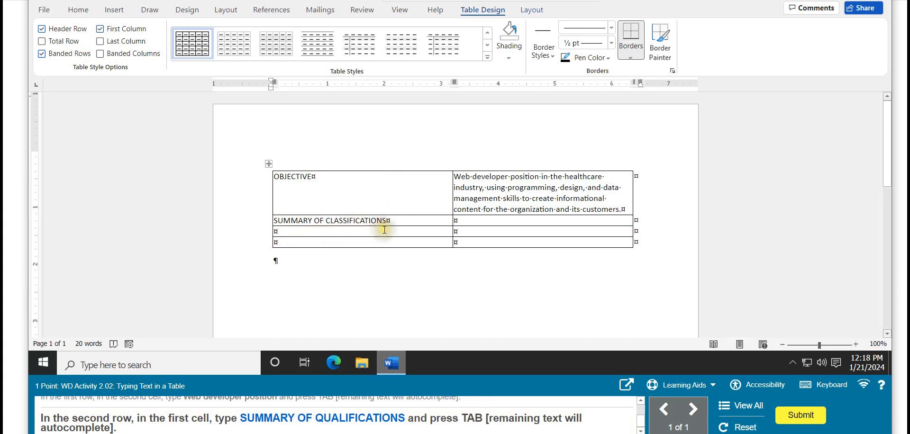
click(333, 220)
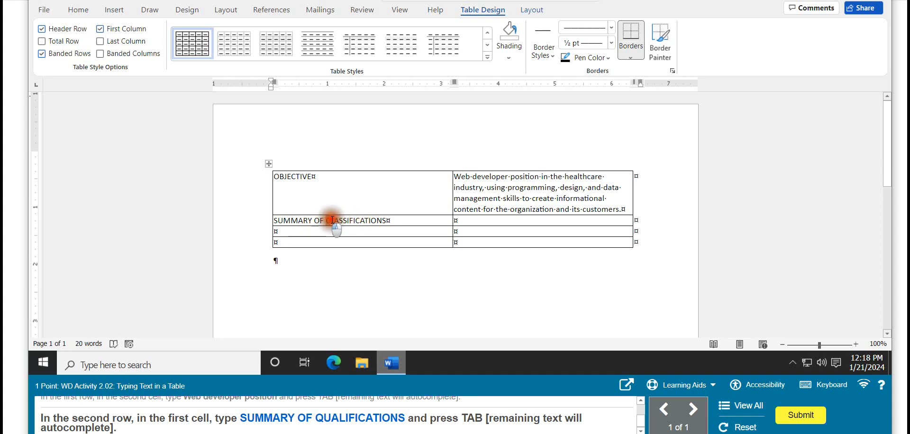
drag(333, 220, 351, 220)
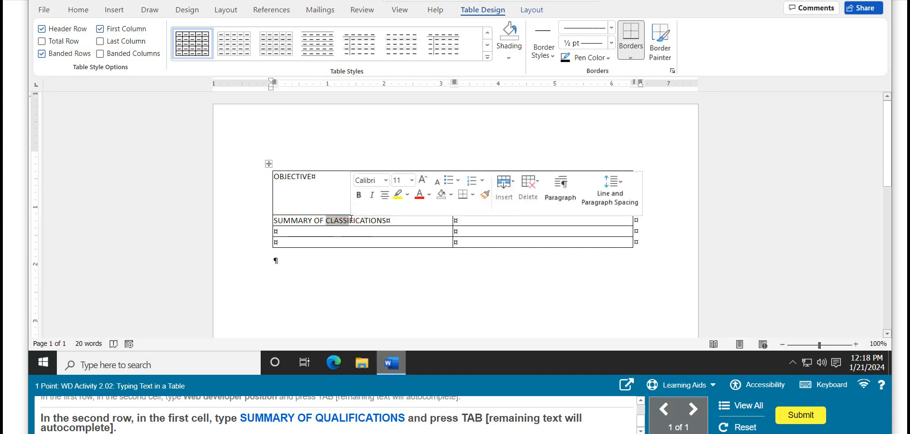
text(QUA)
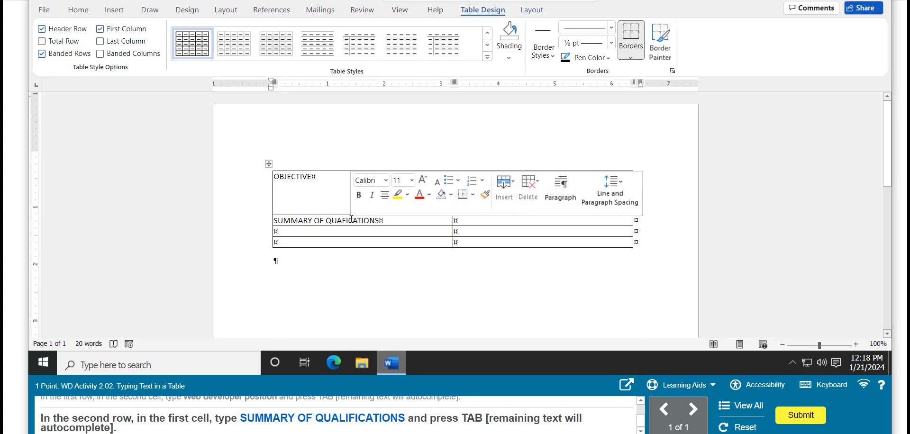
text(LIFI)
key(Right)
key(Right)
key(Right)
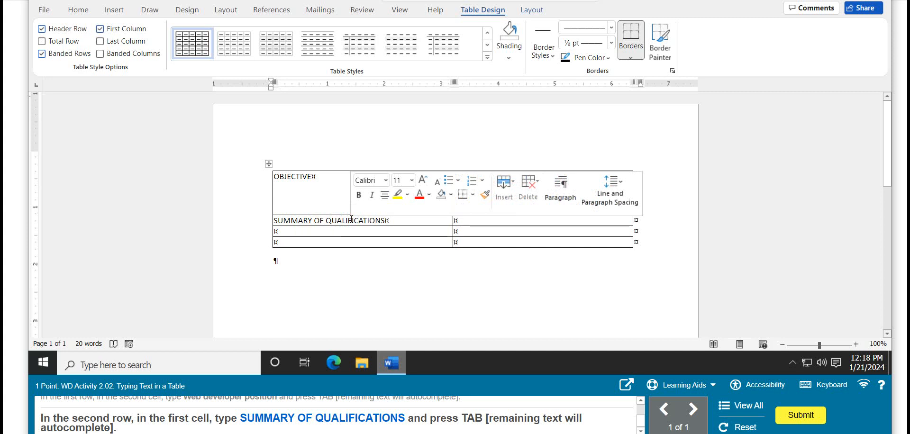
key(Tab)
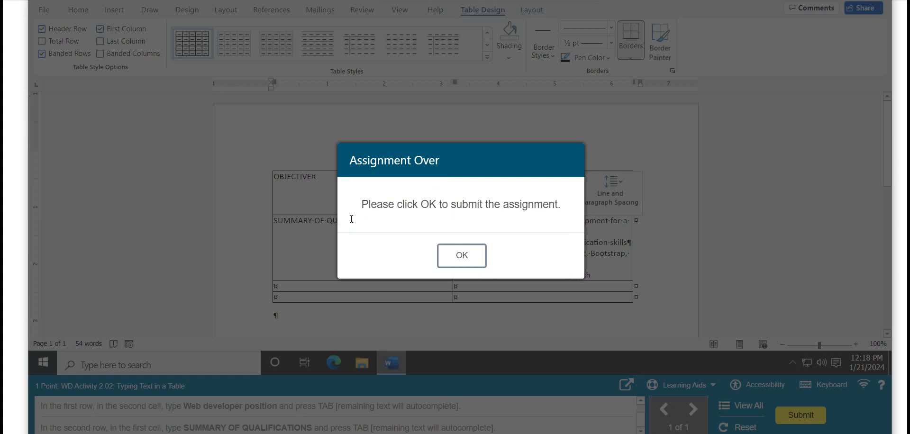
click(456, 258)
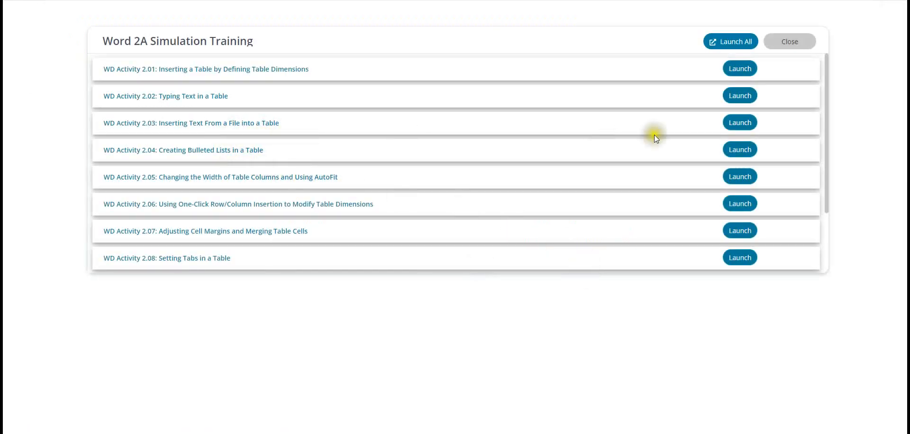
Step: Launch WD Activity 2.03 and enter PROFESSIONAL EXPERIENCE in the first cell of the third row
click(741, 122)
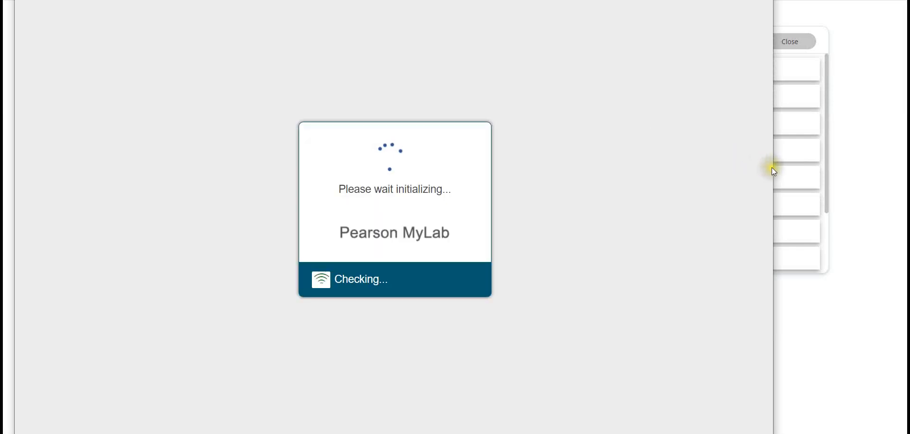
drag(773, 166, 893, 160)
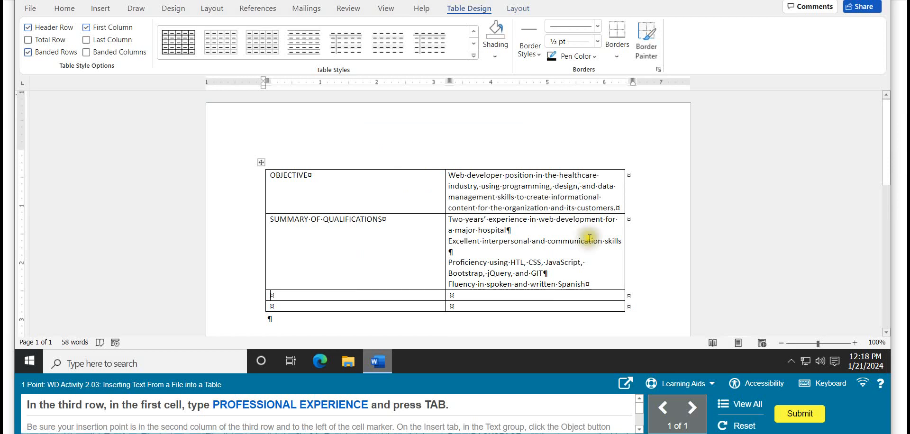
click(300, 298)
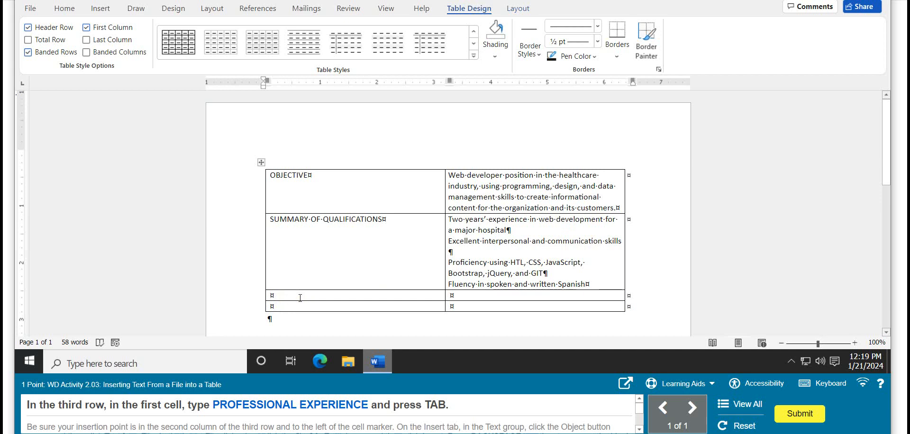
text(PROFESSIONAL )
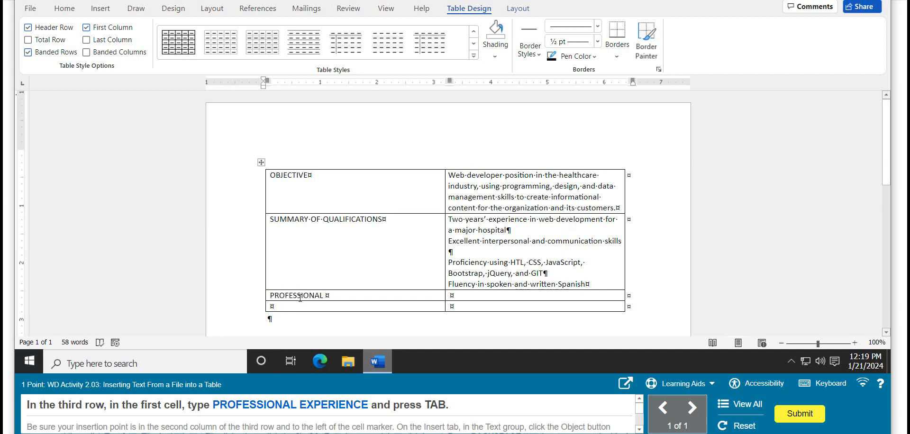
text(e)
key(BackSpace)
text(EXPERIENCE)
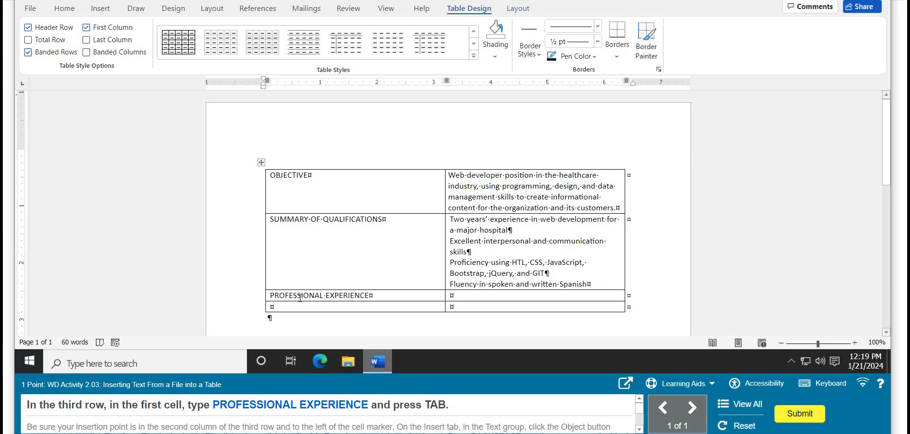
key(Tab)
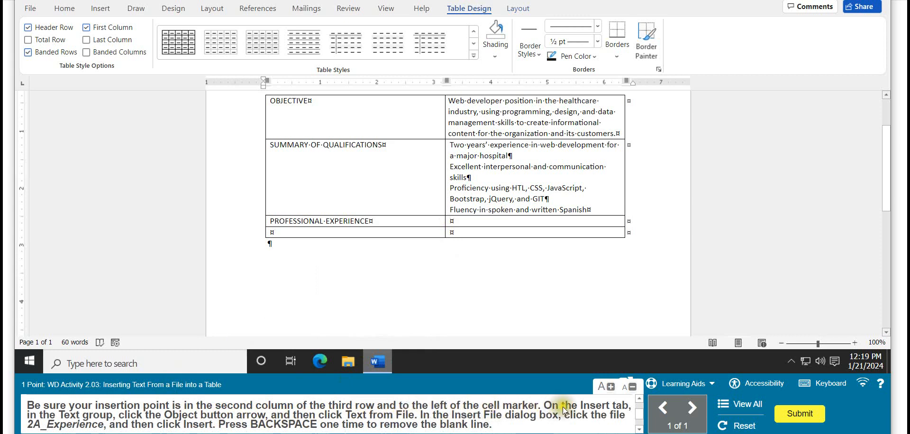
Step: Insert the text from the file 2A_Experience.docx into the third row's second cell and remove the blank line at its end
click(100, 11)
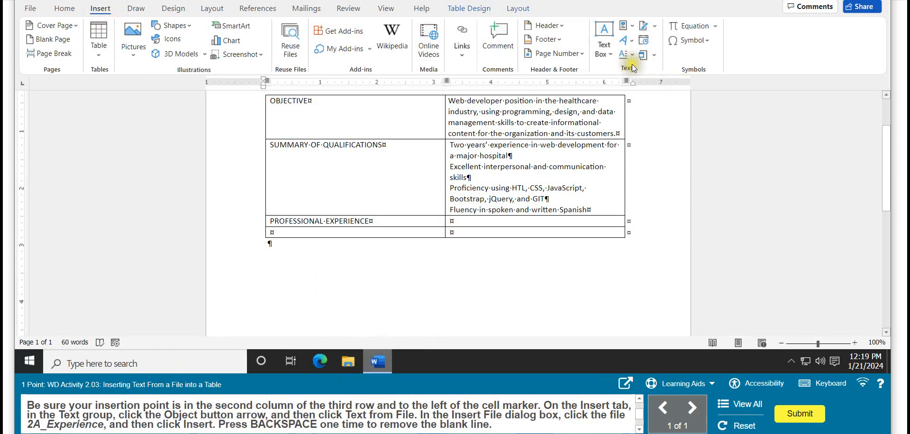
click(655, 58)
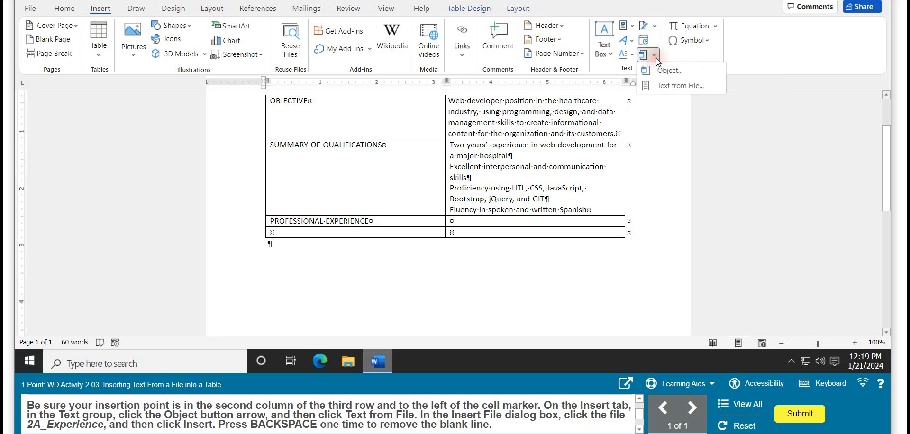
click(667, 85)
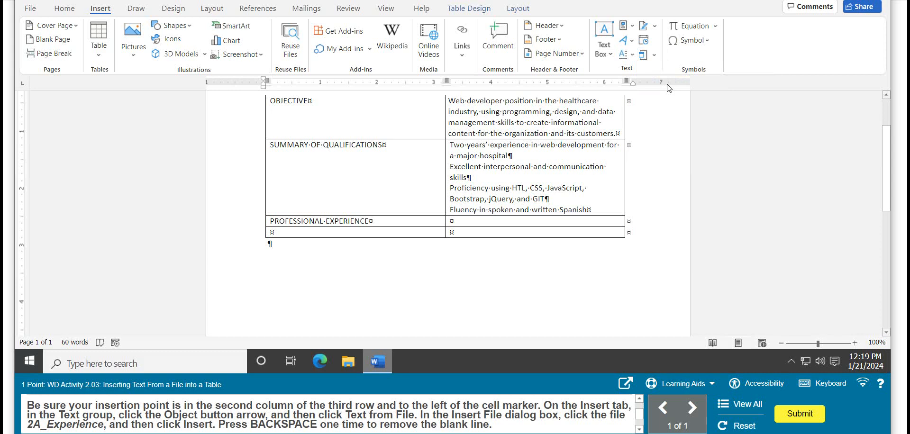
click(386, 114)
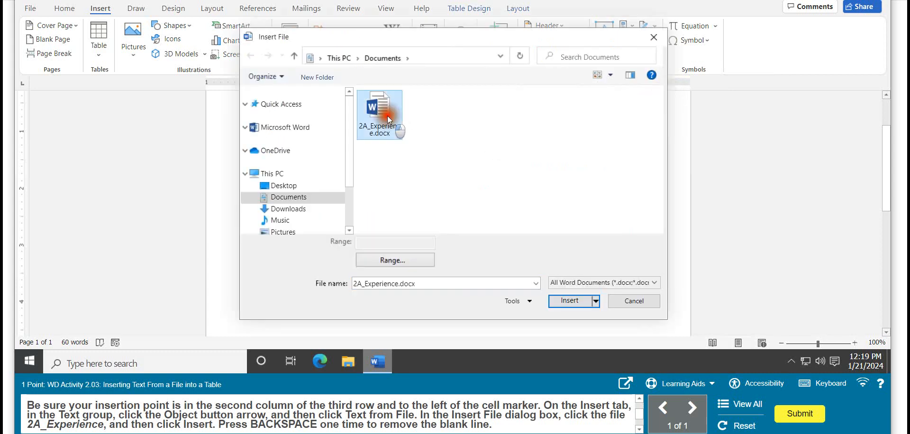
click(568, 302)
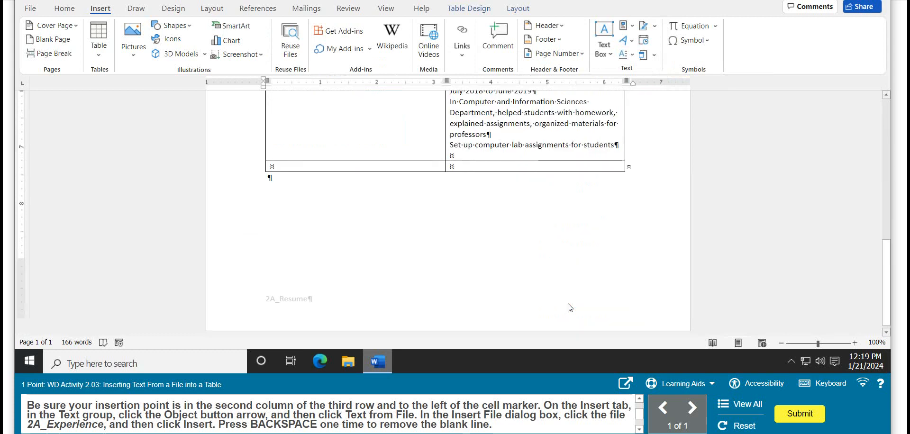
key(BackSpace)
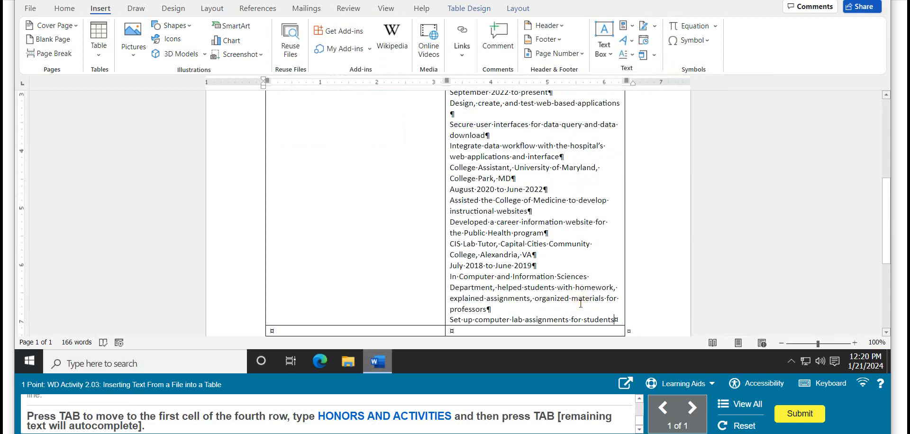
Step: Enter HONORS AND ACTIVITIES in the first cell of the table's fourth row and complete the entry
key(Tab)
text(HONORS AND ACTIVIT)
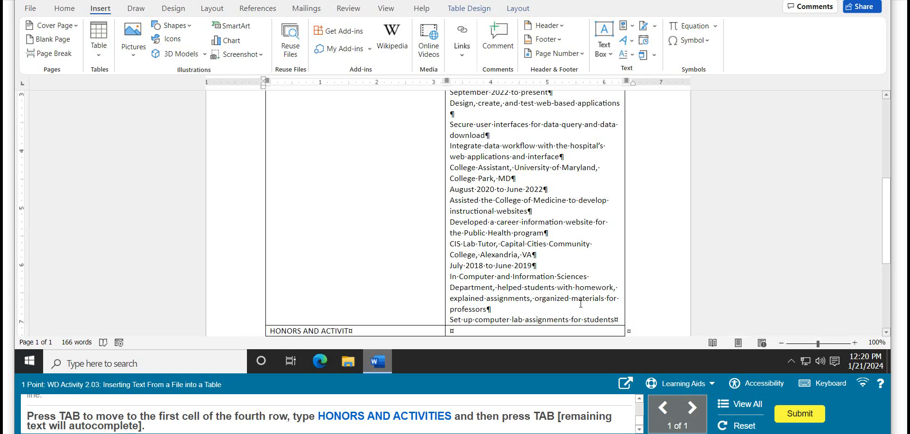
key(BackSpace)
text(TIES)
scroll(580, 303, down, 3)
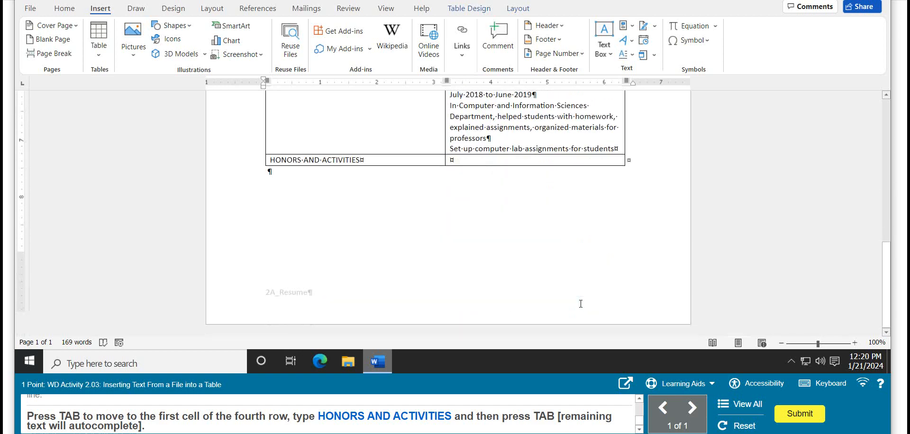
key(Tab)
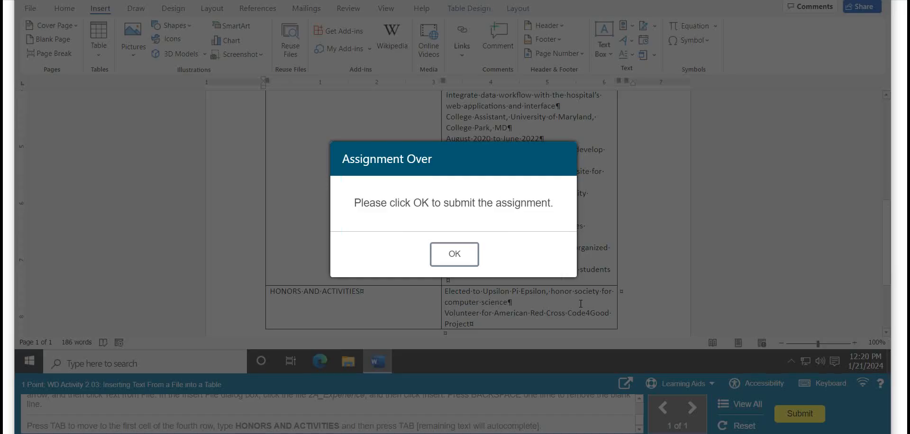
Step: Submit the finished activity and launch WD Activity 2.04 in a widened window
click(457, 254)
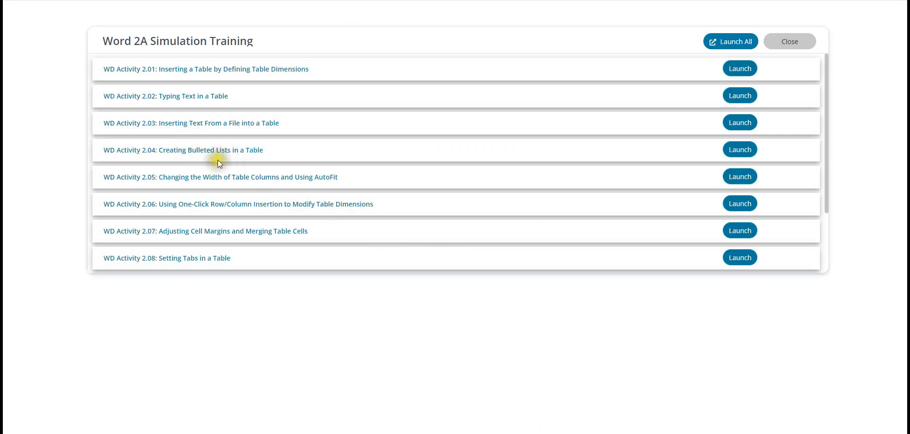
click(739, 150)
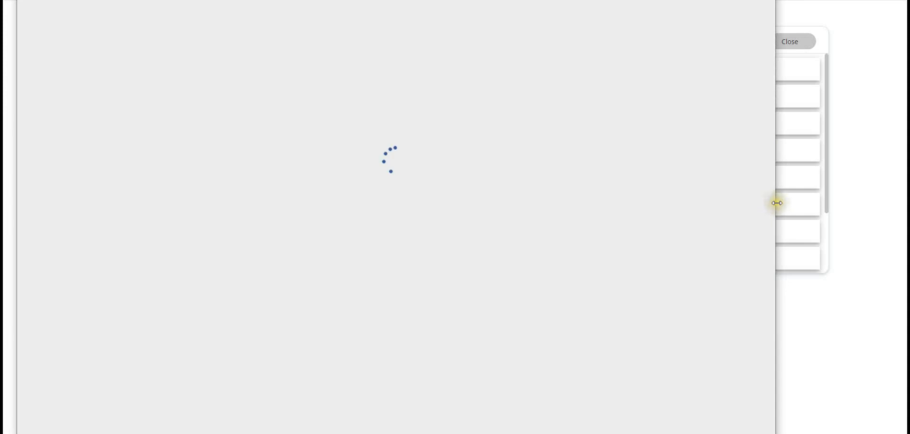
drag(775, 203, 898, 202)
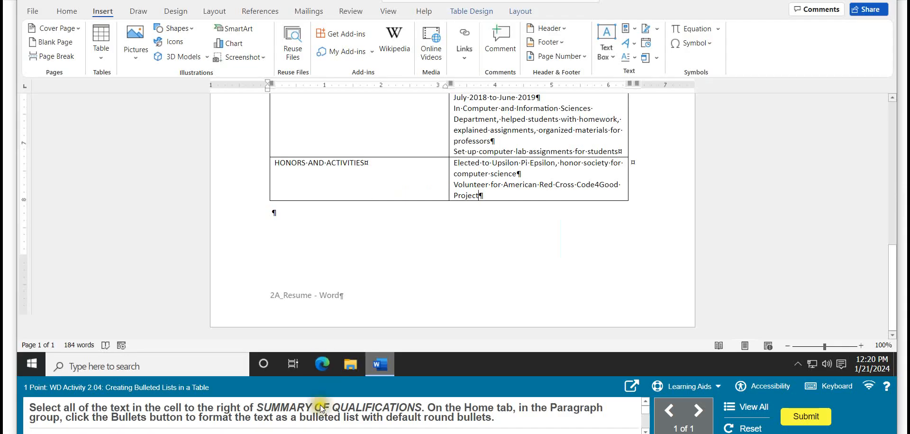
Step: Format the text beside SUMMARY OF QUALIFICATIONS as a round bulleted list and decrease its indent once
scroll(522, 301, up, 5)
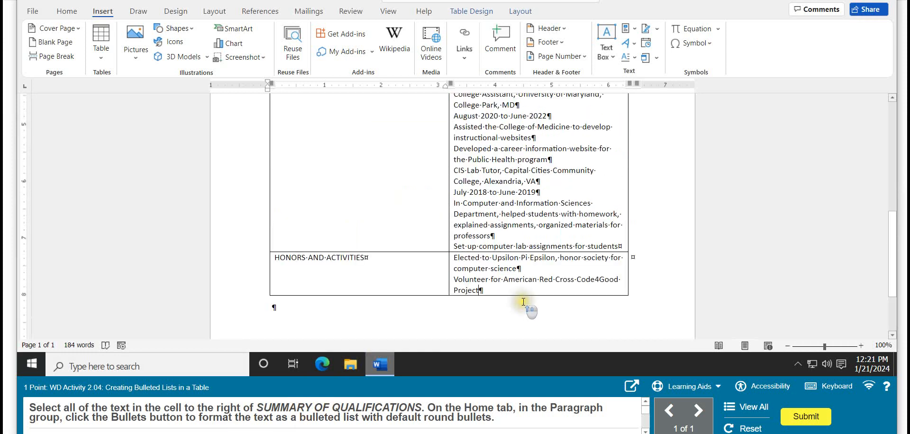
scroll(522, 301, up, 7)
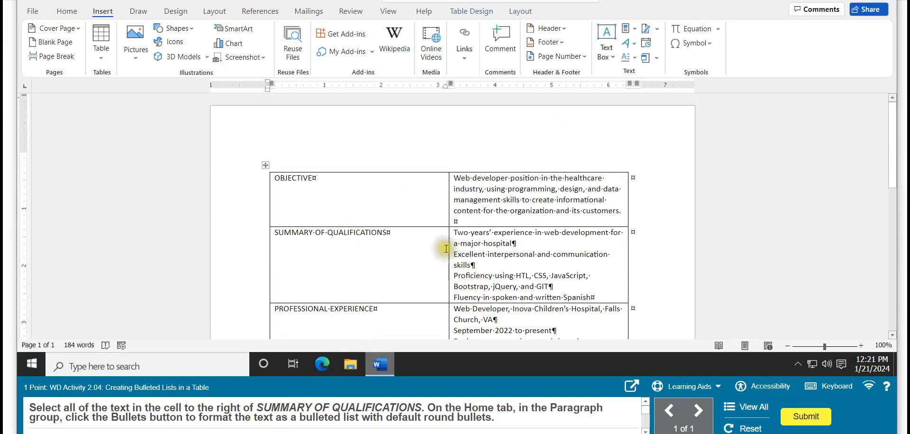
drag(456, 238, 601, 295)
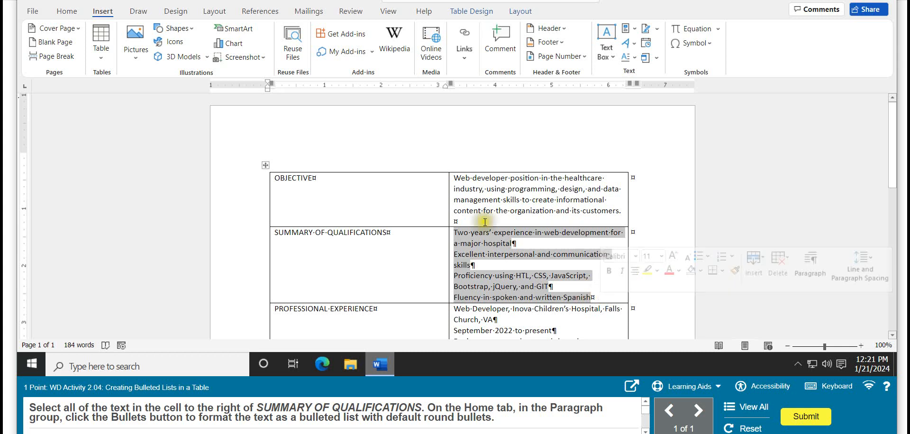
click(66, 12)
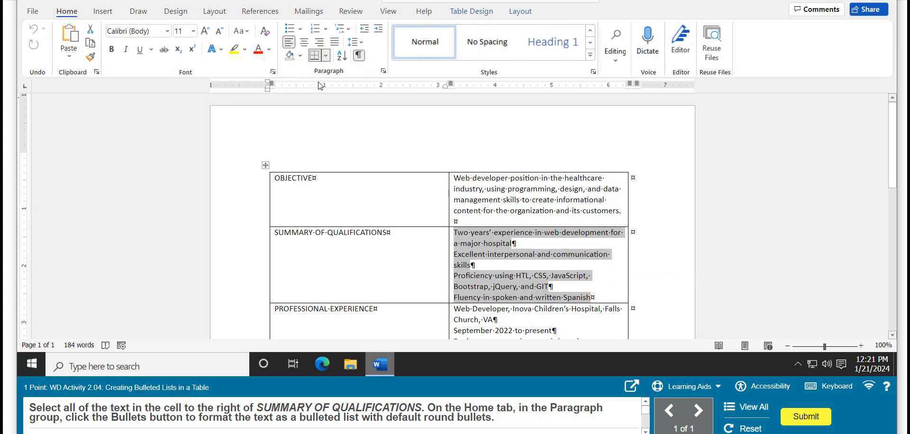
click(300, 30)
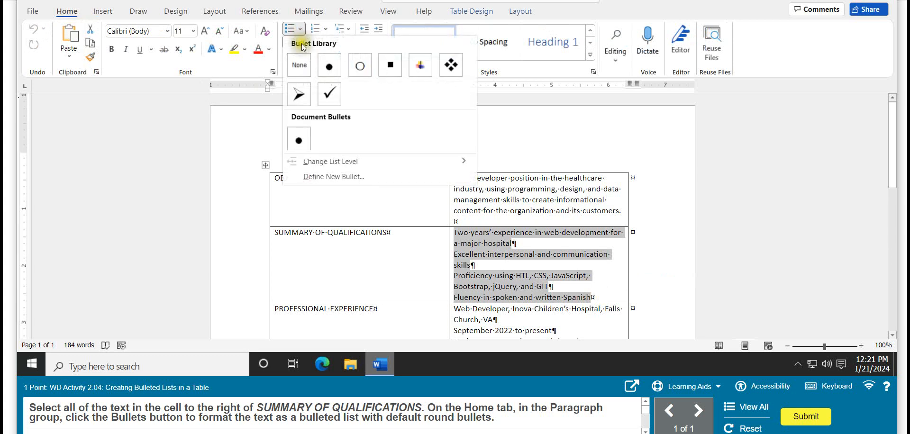
click(332, 66)
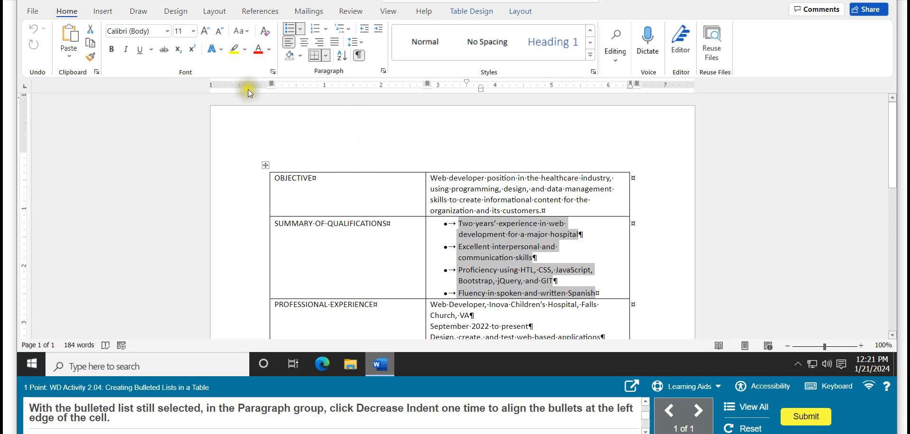
click(363, 30)
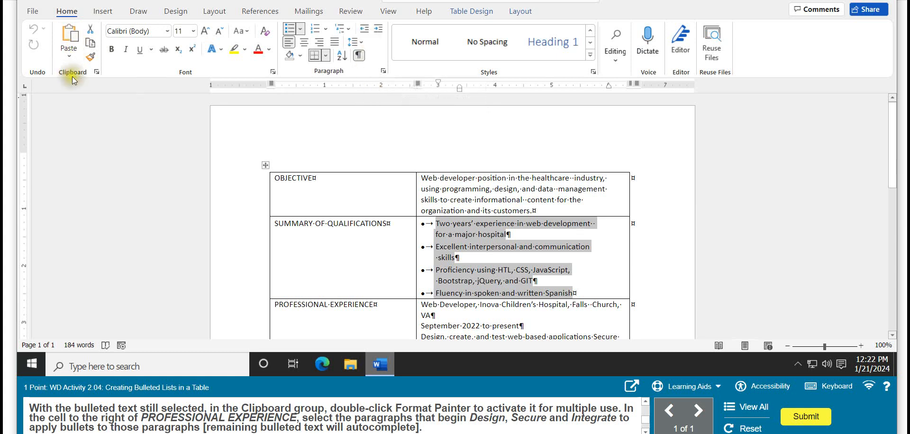
Step: Copy the bullet formatting with Format Painter to the paragraphs beginning Design, Secure and Integrate, turn the painter off, and submit the activity
double_click(91, 58)
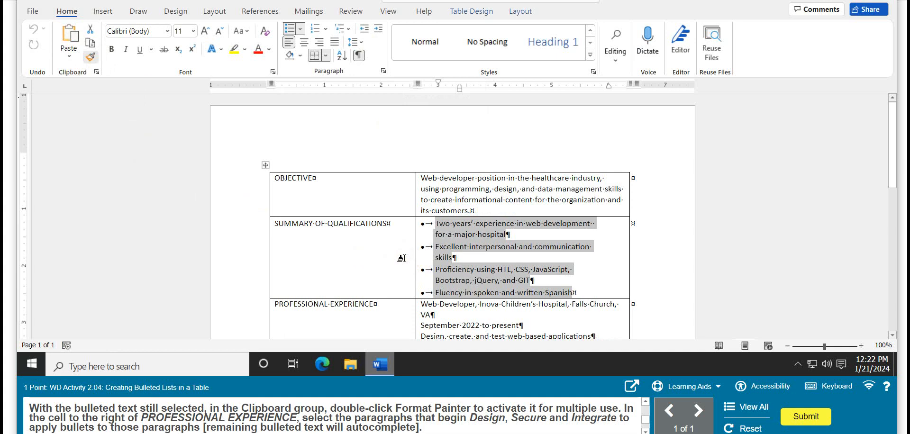
scroll(402, 258, down, 4)
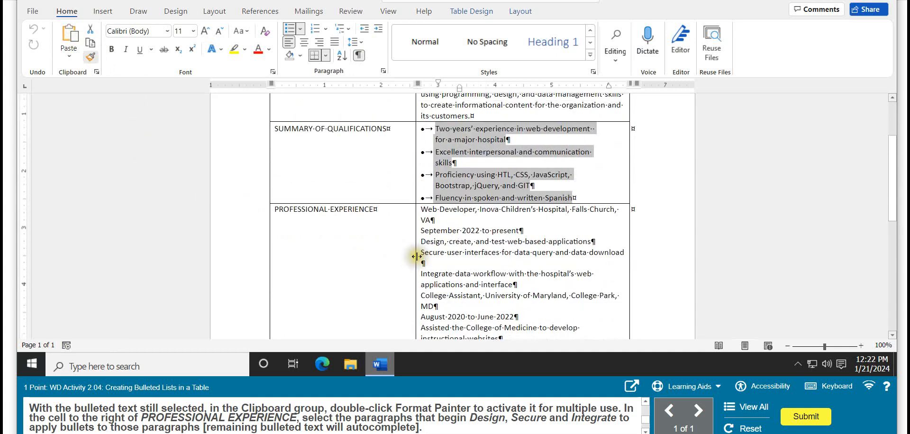
mouse_move(418, 242)
mouse_down()
mouse_move(601, 270)
mouse_move(573, 284)
mouse_up()
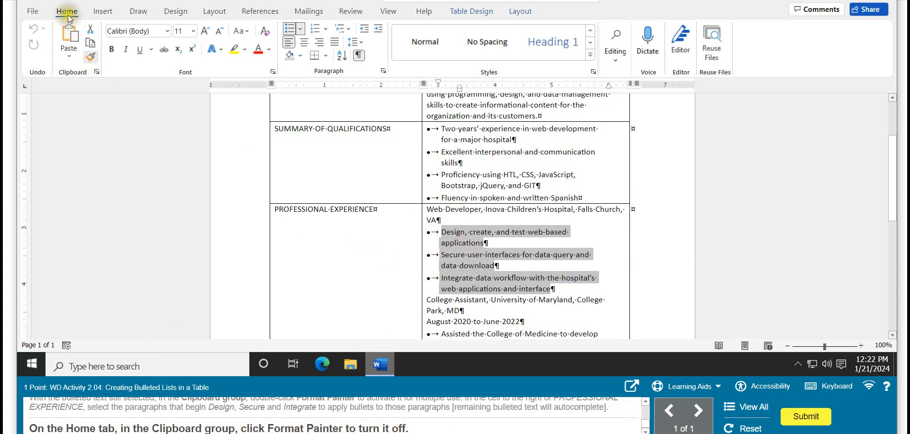
click(89, 58)
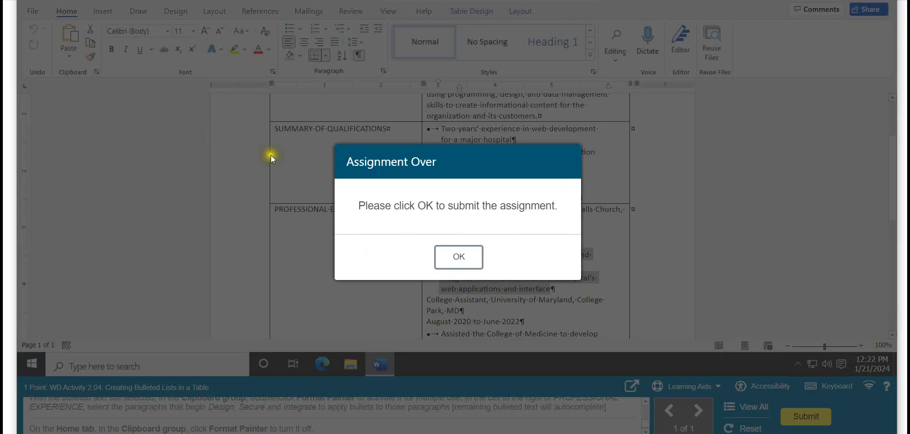
click(459, 257)
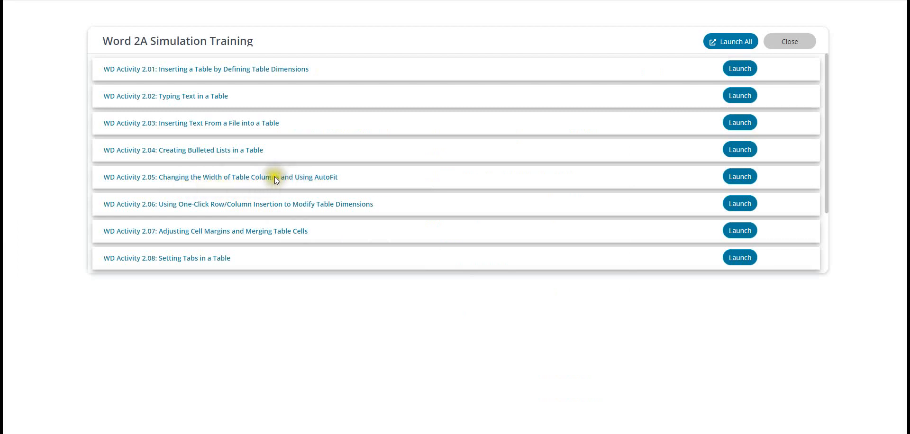
Step: Launch WD Activity 2.05 and move the right boundary of the table's first column to the 1.5-inch mark
click(729, 179)
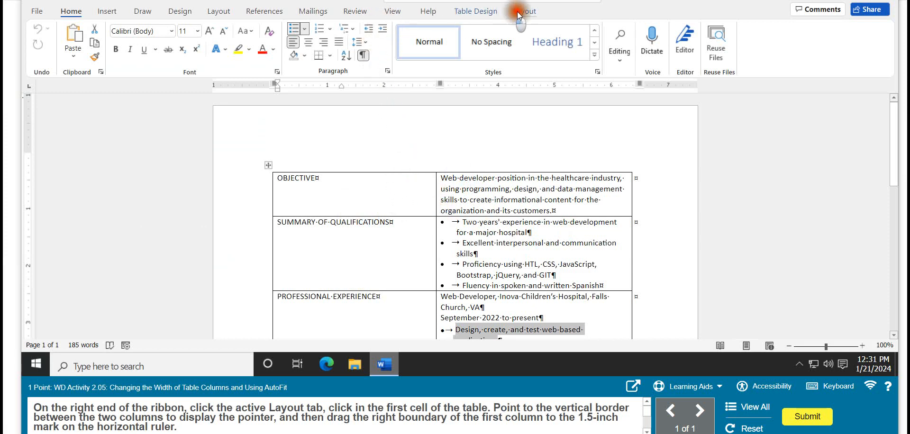
click(529, 11)
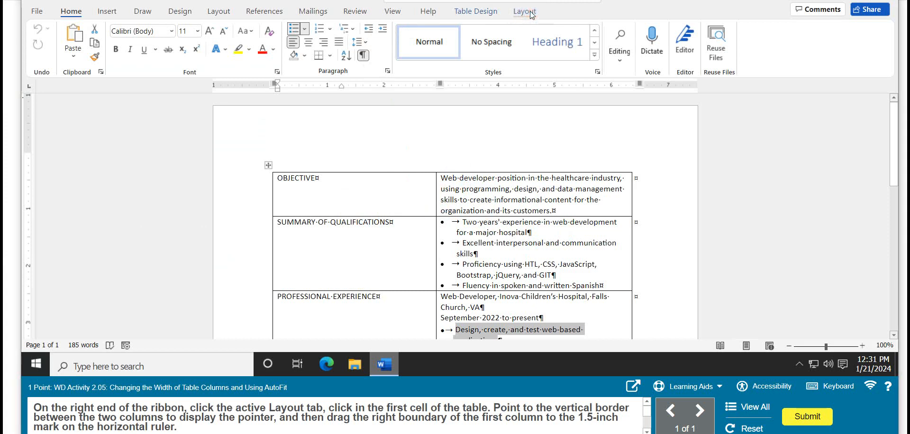
click(524, 11)
click(350, 186)
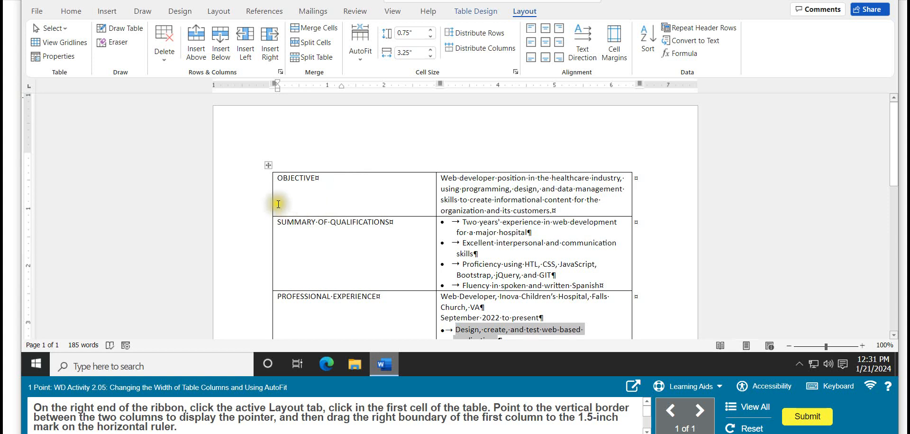
click(275, 178)
scroll(277, 179, down, 2)
scroll(277, 178, up, 2)
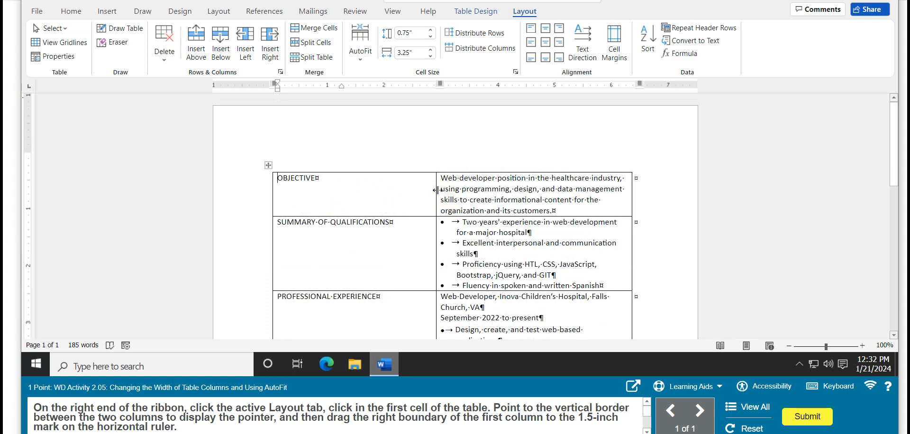
drag(437, 190, 361, 185)
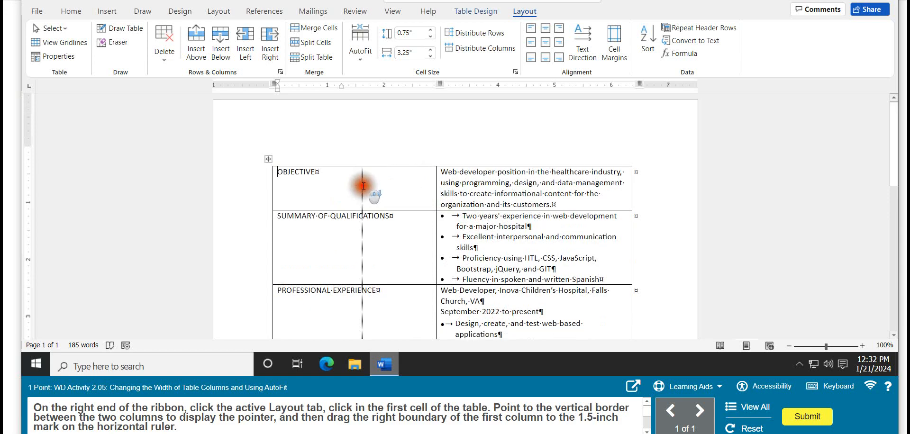
Step: Select the table's first column and set its width to 1.4"
scroll(466, 213, down, 2)
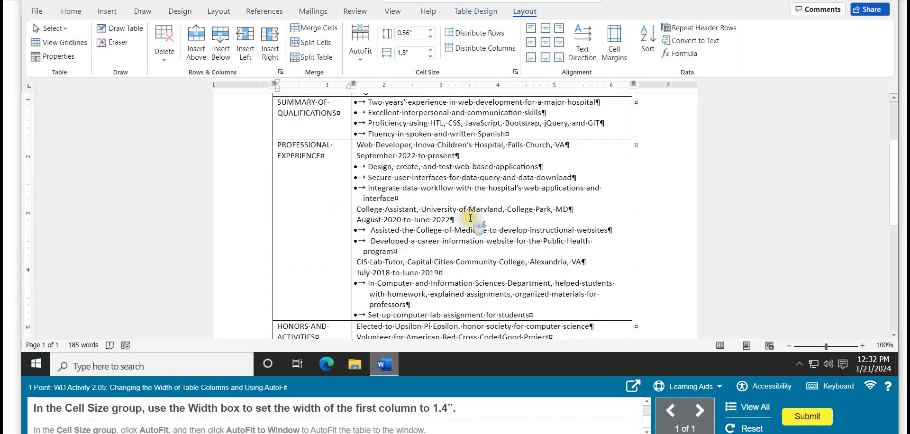
scroll(470, 217, down, 2)
scroll(515, 239, up, 4)
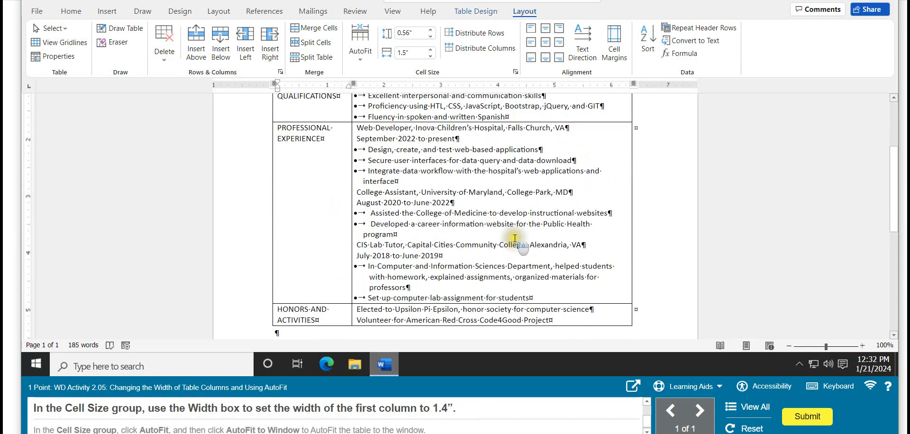
scroll(515, 239, up, 2)
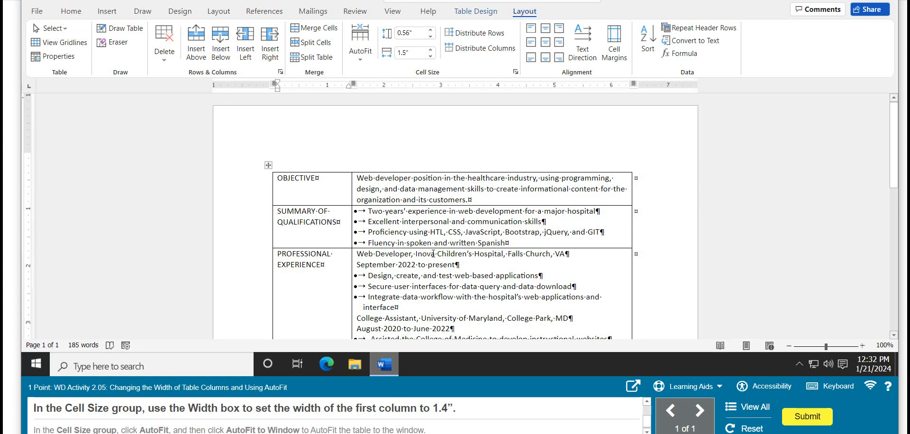
click(304, 169)
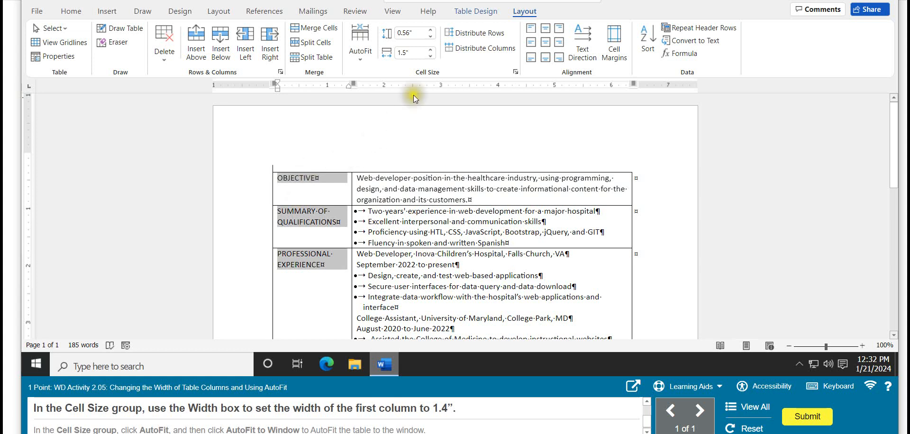
click(414, 52)
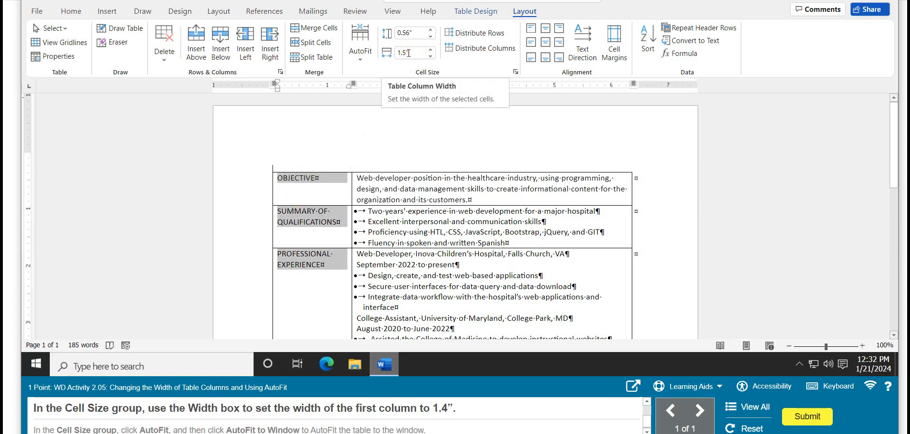
text(1.4")
key(Return)
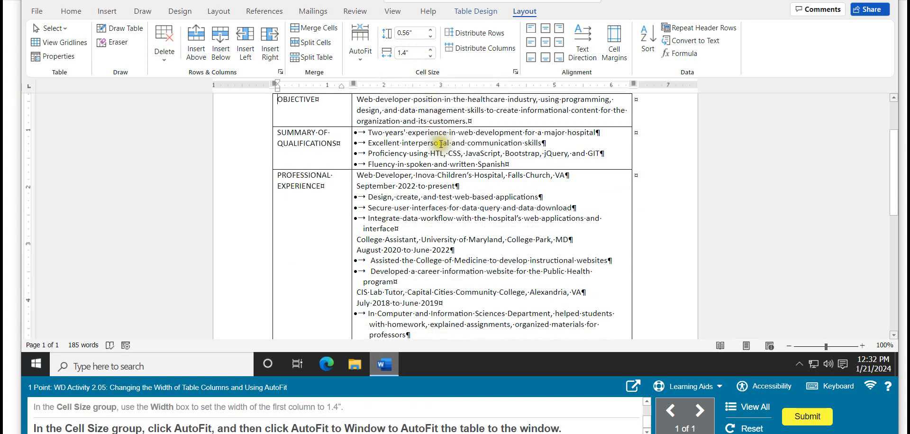
Step: AutoFit the table to the window and submit the activity
click(360, 60)
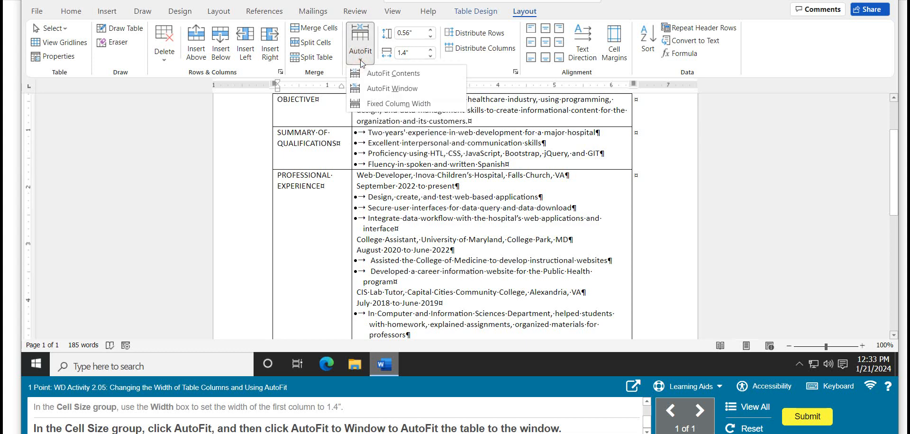
click(384, 88)
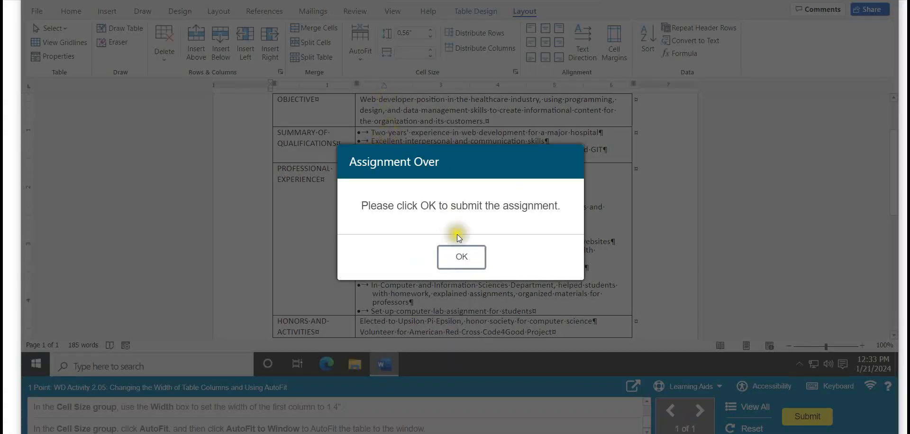
click(462, 257)
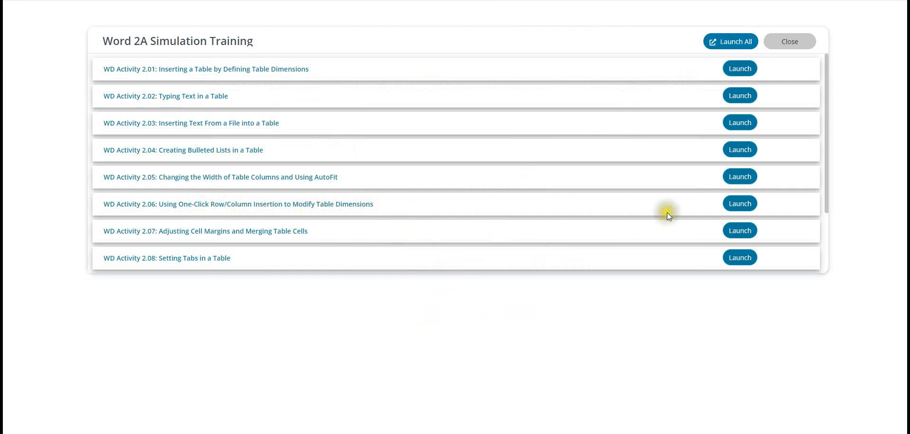
Step: Launch WD Activity 2.06 and insert a new table row directly above the HONORS AND ACTIVITIES row
click(729, 204)
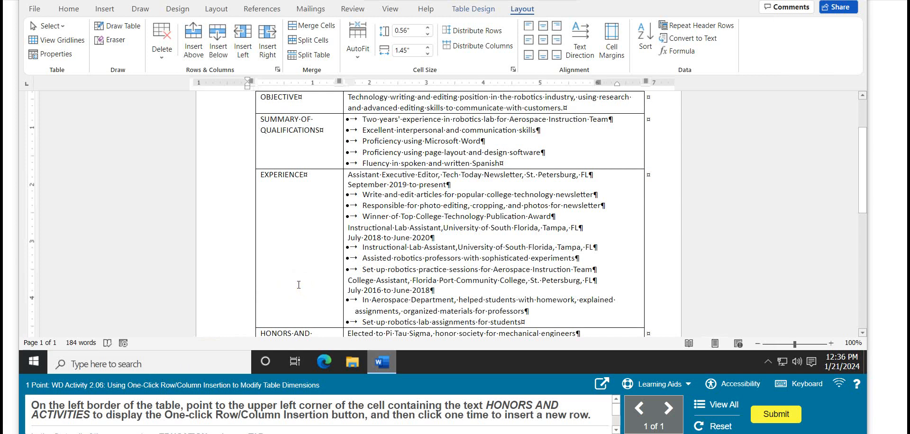
scroll(299, 284, down, 2)
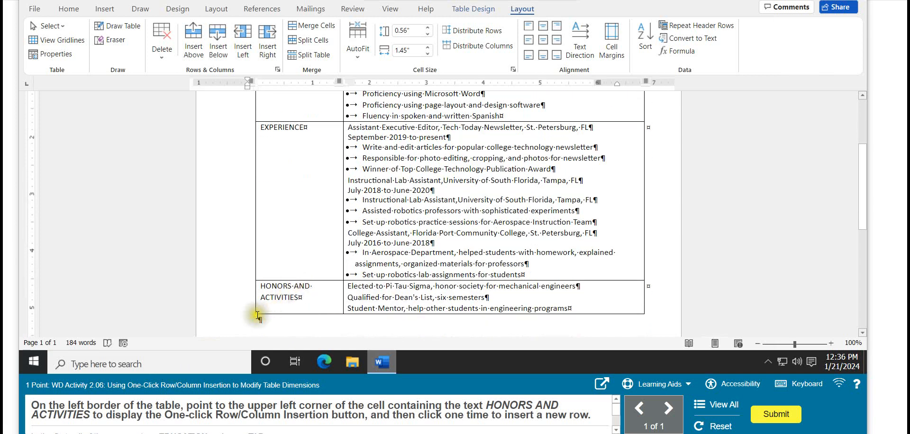
mouse_move(255, 313)
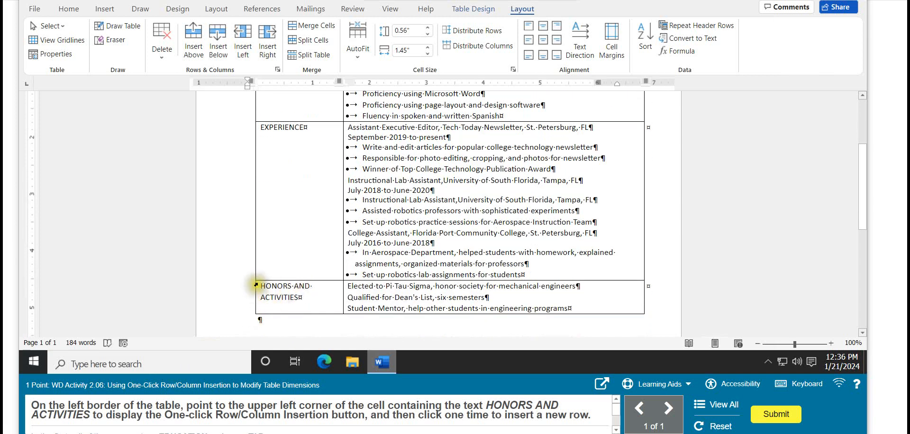
mouse_move(251, 283)
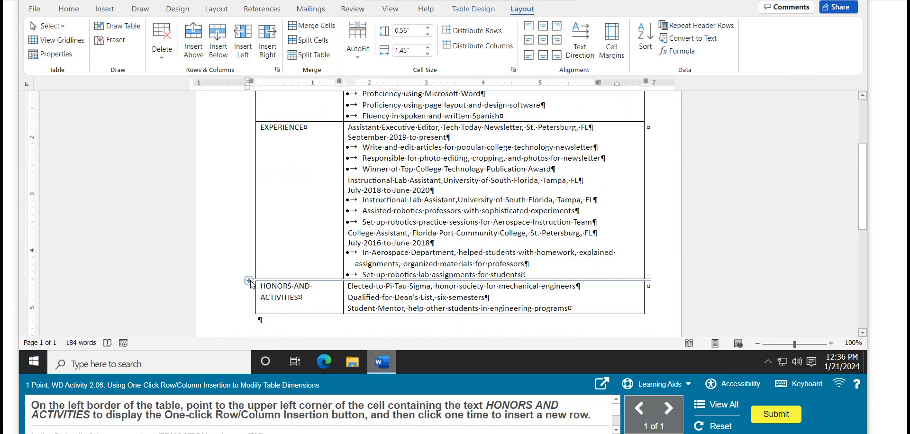
click(248, 280)
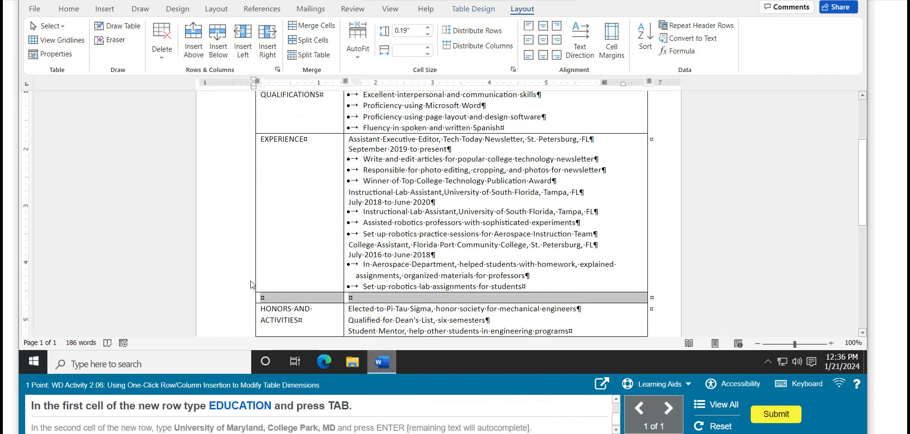
Step: Enter EDUCATION in the first cell of the new row and move on to the second cell
click(275, 298)
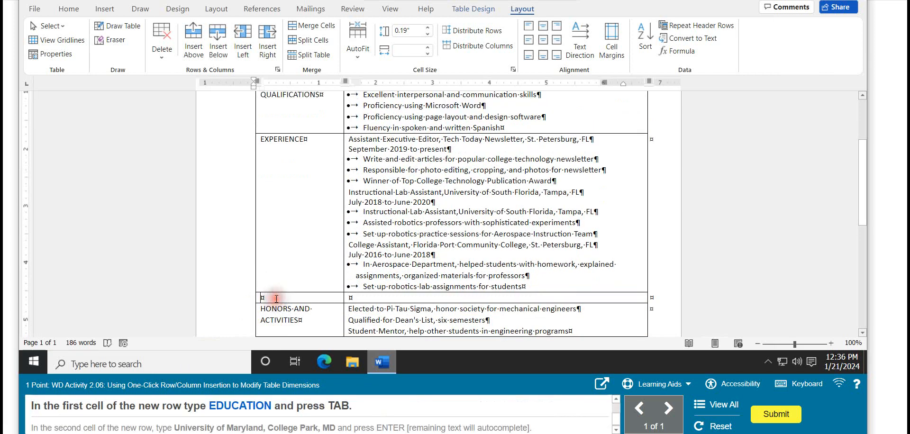
text(ED)
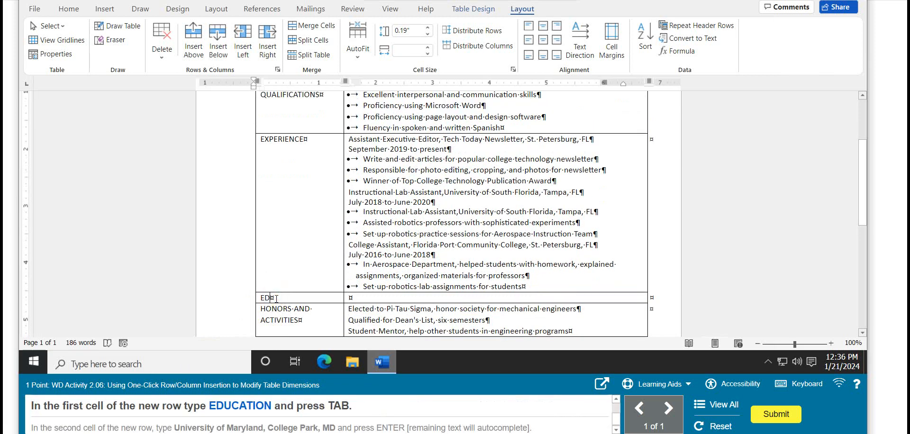
text(UCATION)
key(Tab)
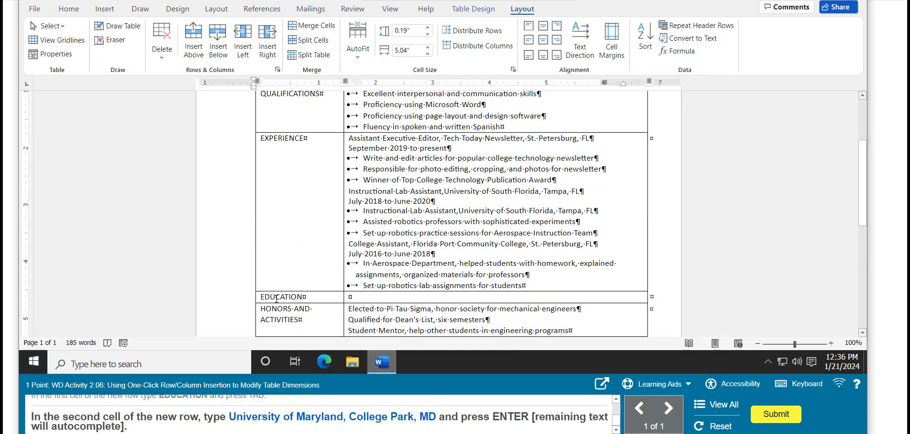
Step: Enter "University of Maryland, College Park, MD" with a paragraph break in the EDUCATION row's second cell, and submit the activity
text(University od)
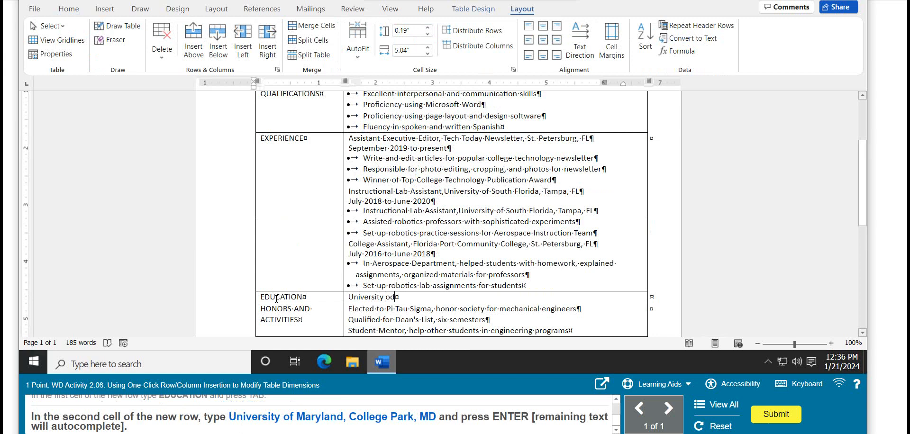
key(BackSpace)
text(f Marylan)
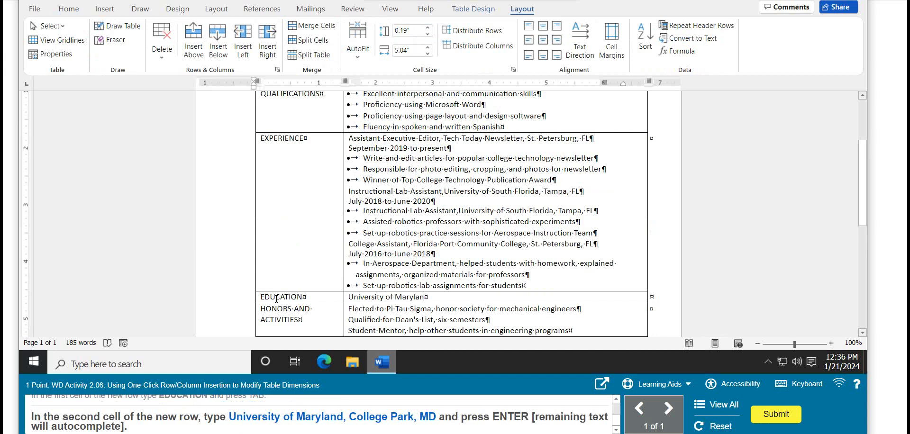
text(d, College Park,)
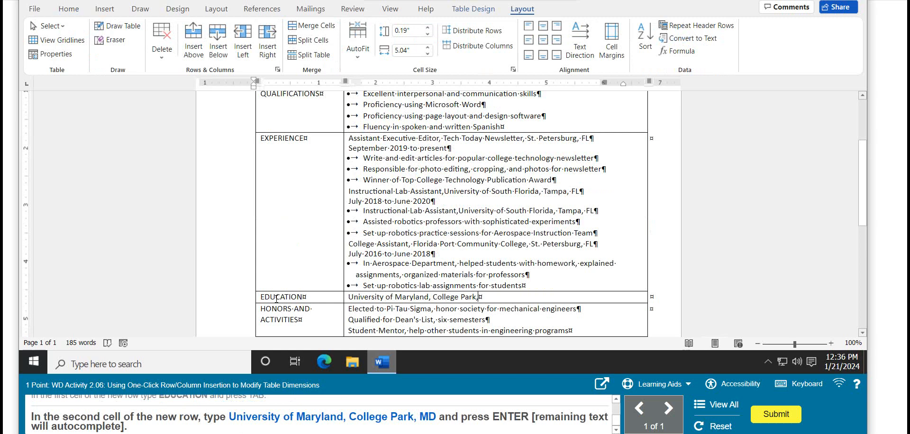
text( MD)
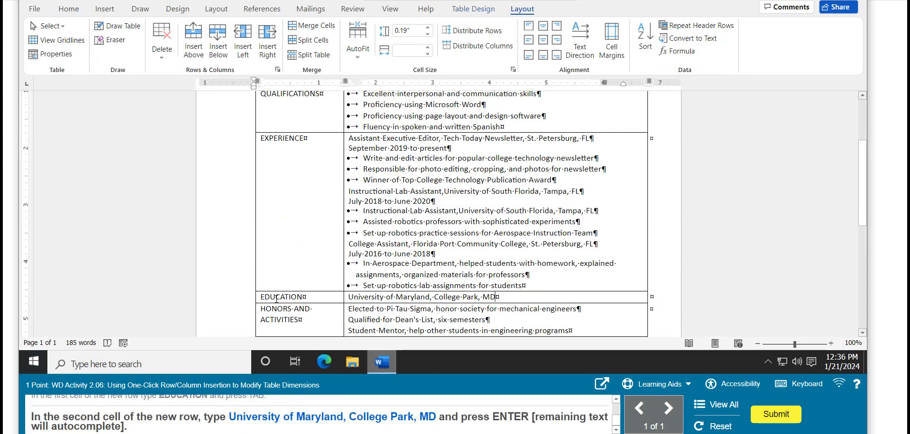
key(Return)
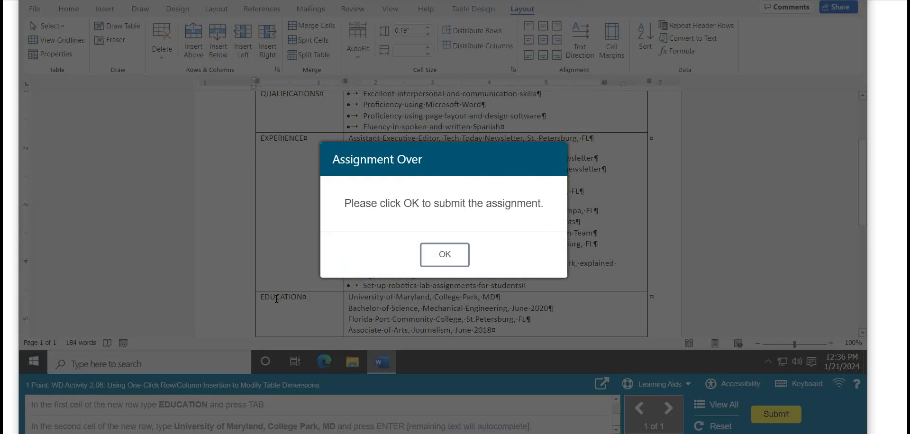
click(436, 257)
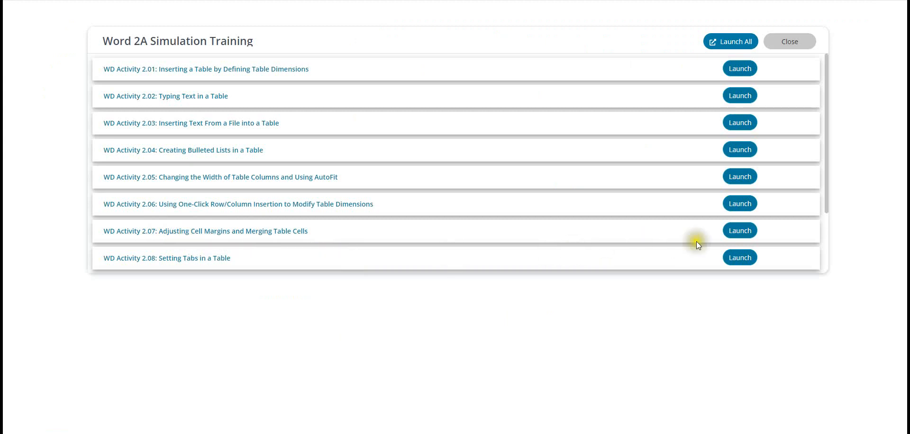
Step: Launch WD Activity 2.07 and, from the table's top row, set the default top and bottom cell margins to 0.04"
click(734, 230)
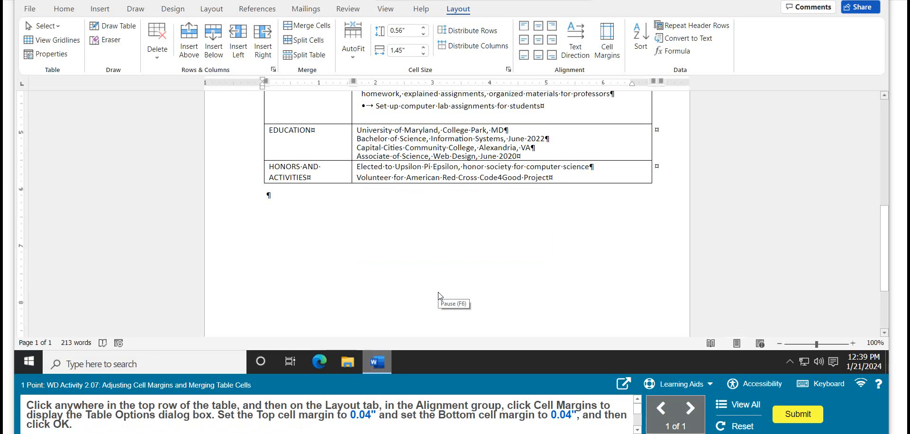
click(475, 284)
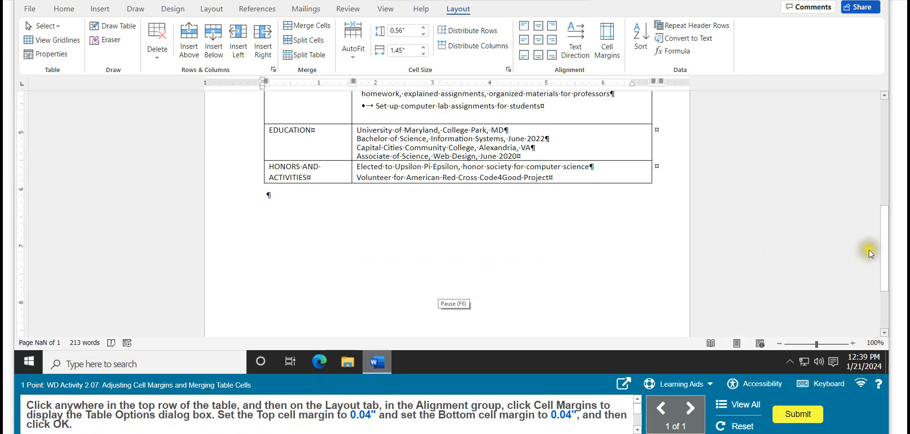
drag(882, 246, 877, 128)
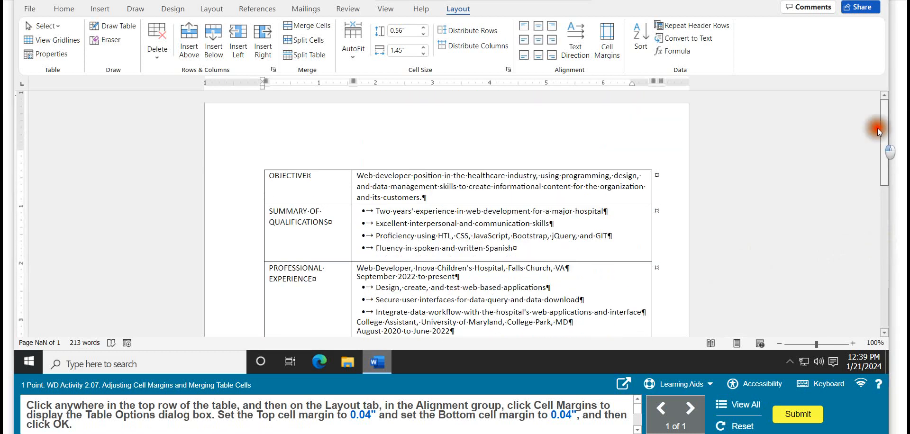
click(376, 179)
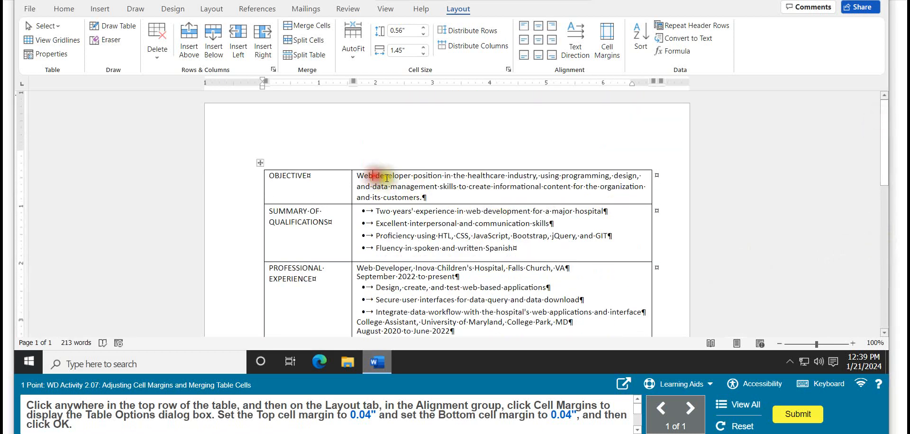
click(464, 7)
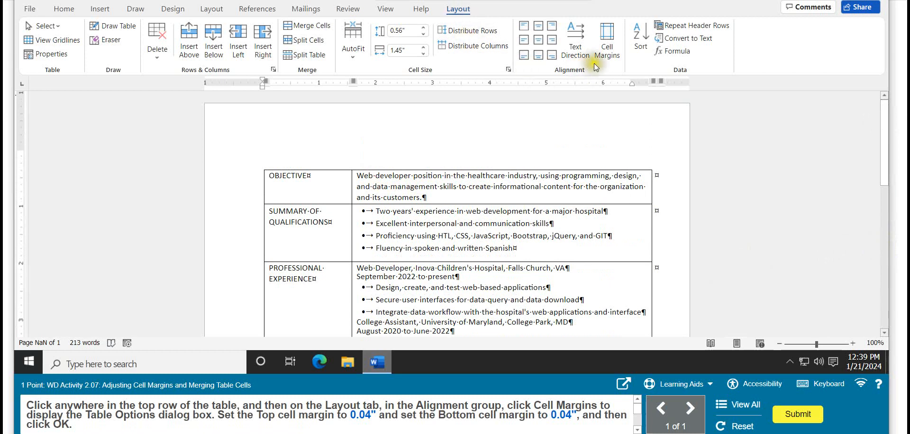
click(606, 56)
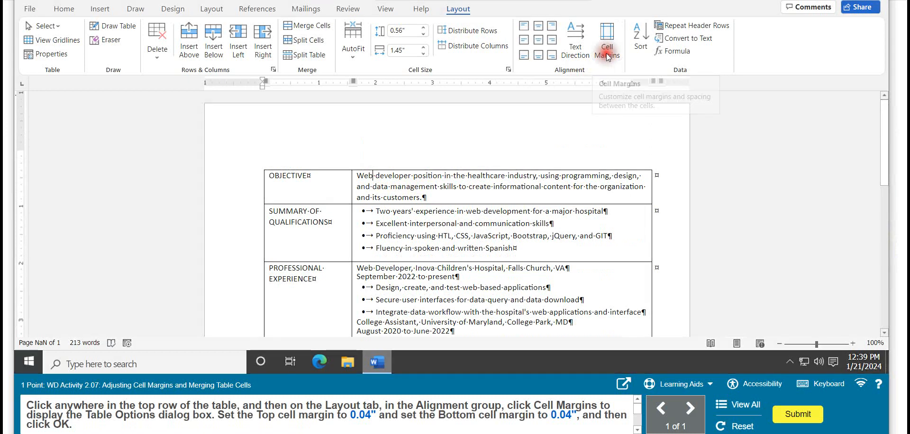
key(BackSpace)
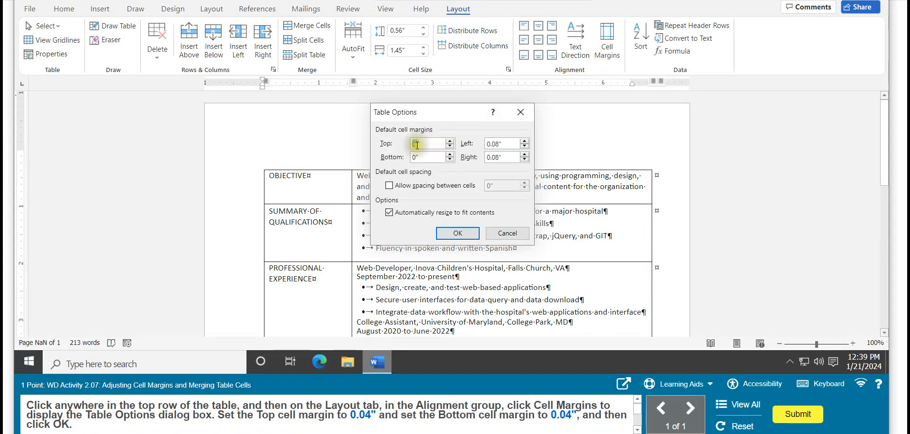
click(416, 144)
click(417, 144)
click(431, 142)
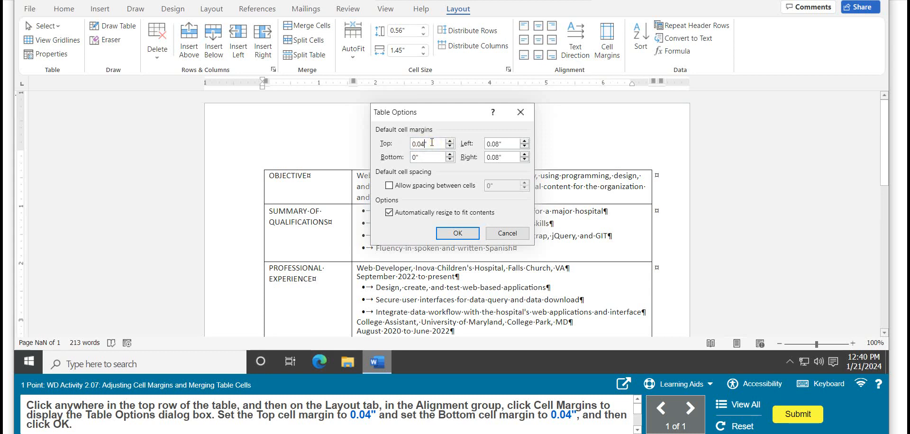
click(415, 157)
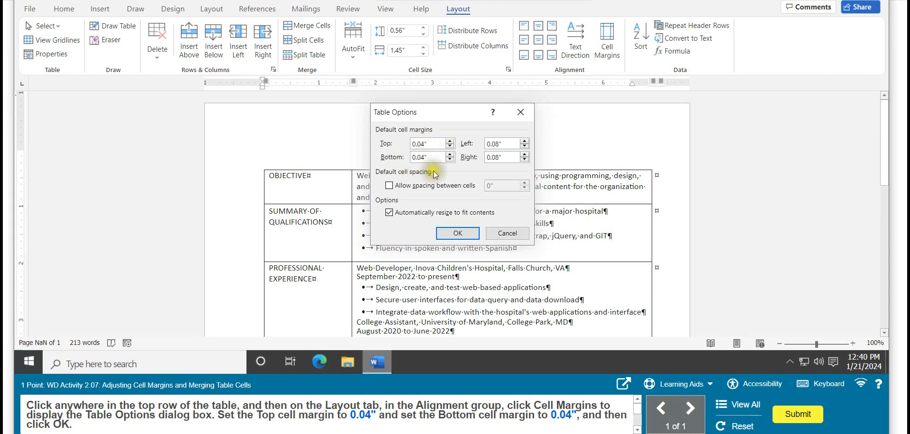
click(457, 234)
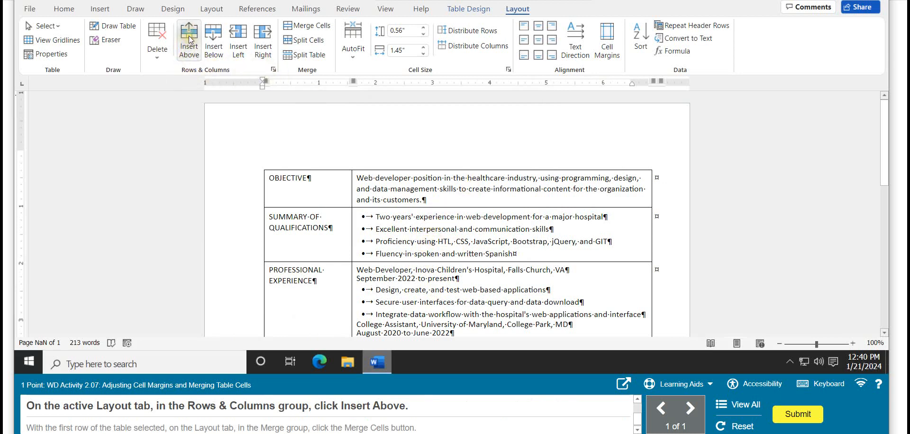
Step: Insert a row above the OBJECTIVE row, merge its cells, and submit the activity
click(189, 40)
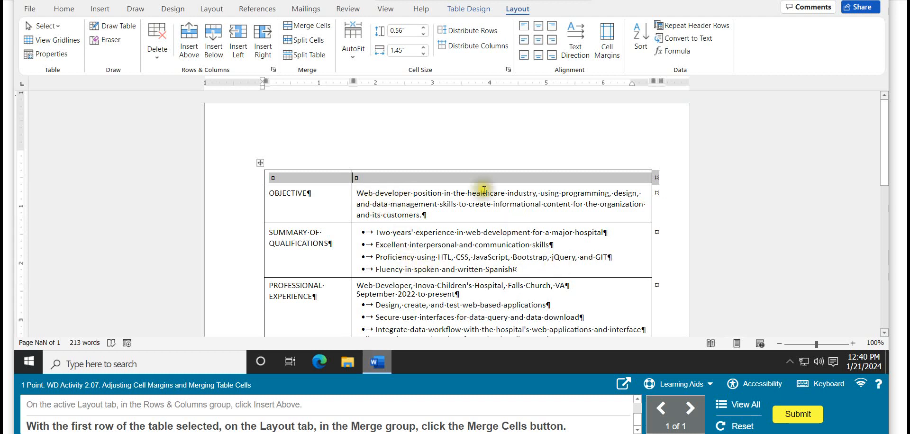
click(315, 26)
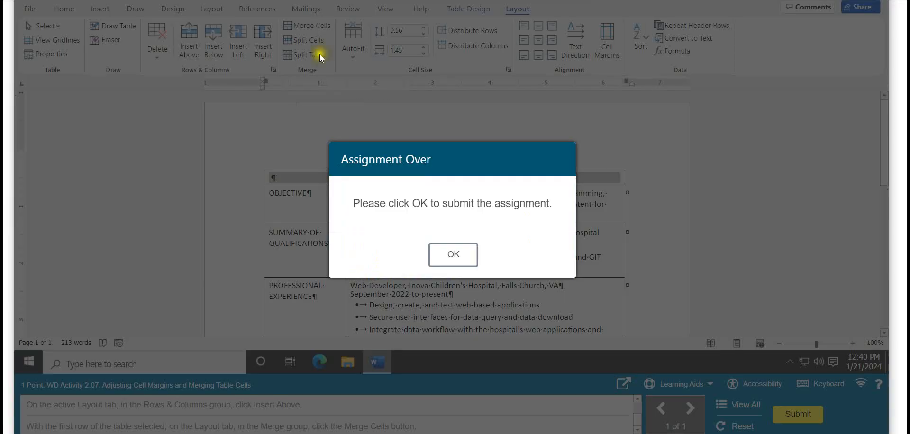
click(459, 259)
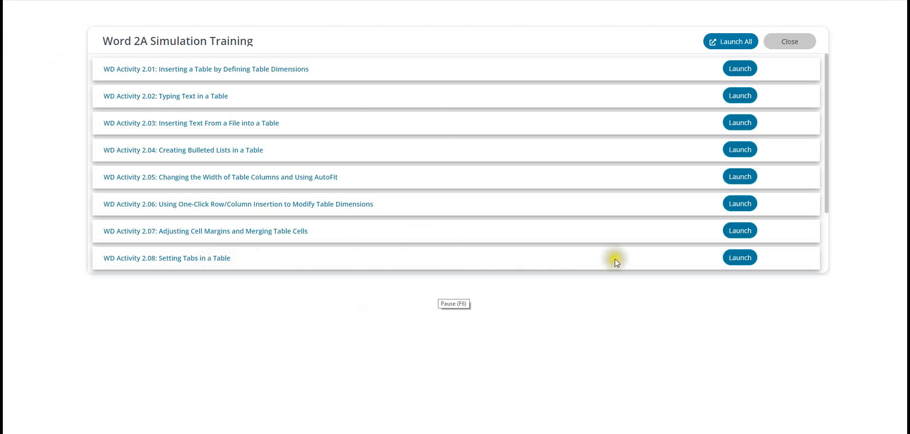
Step: Launch WD Activity 2.08 and widen its window
click(741, 258)
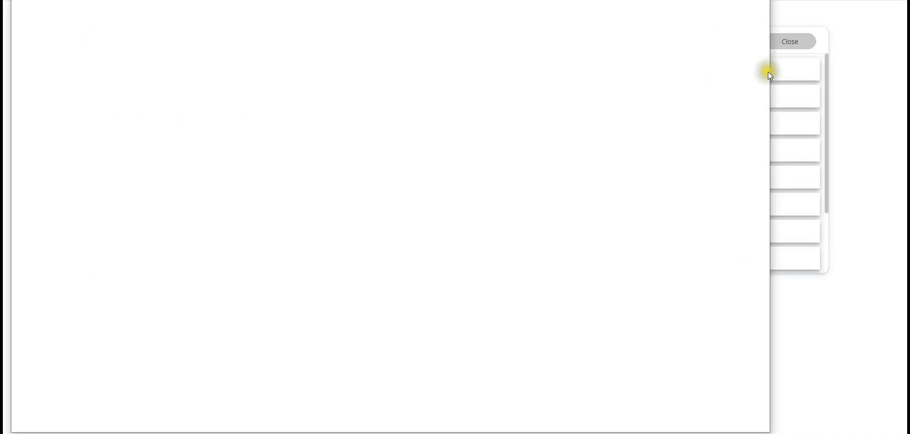
drag(770, 75, 904, 92)
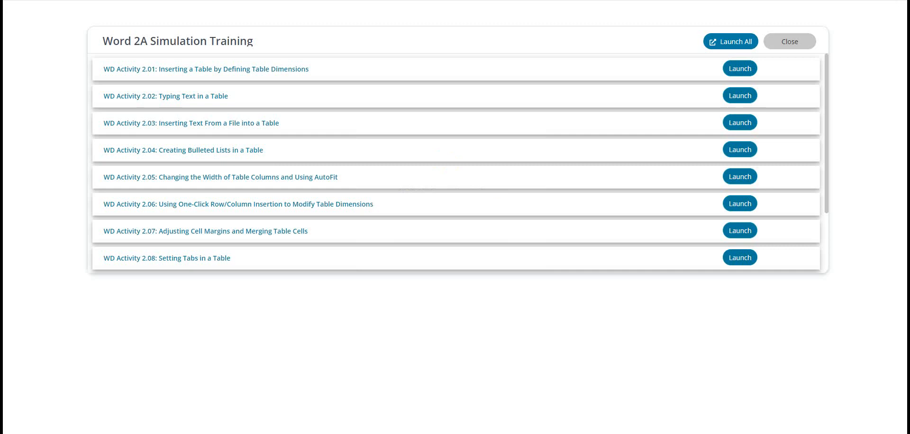
click(738, 261)
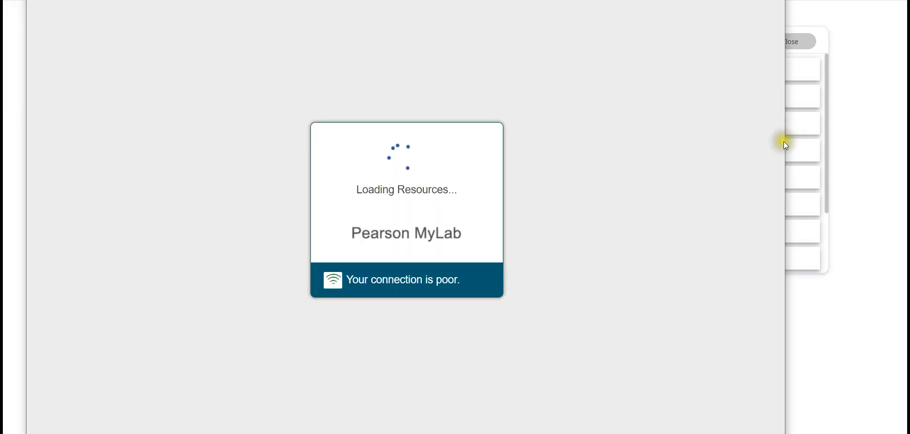
drag(787, 148, 892, 149)
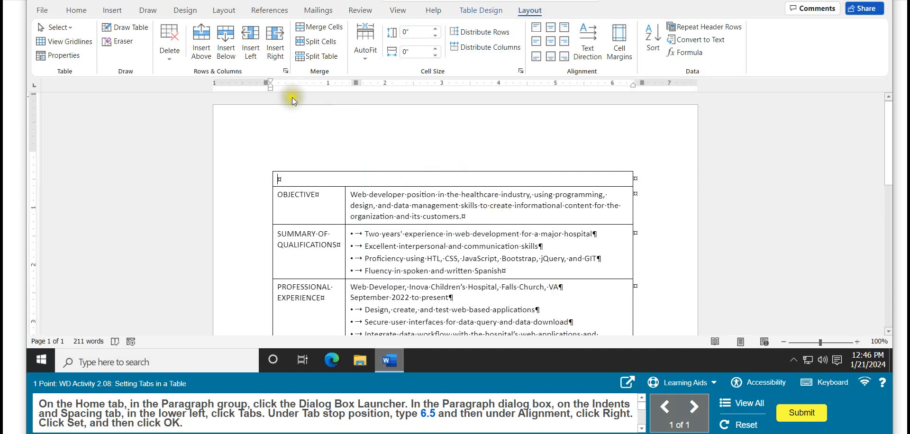
Step: Set a right-aligned tab stop at 6.5" in the table's empty top row
click(75, 10)
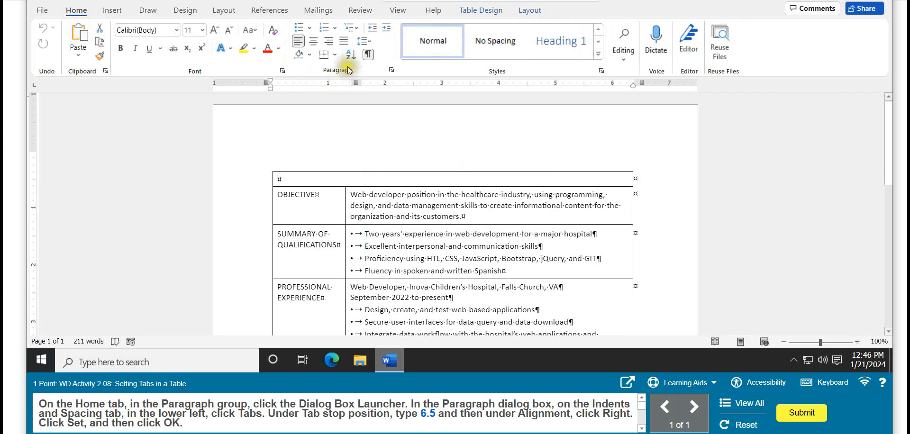
click(392, 72)
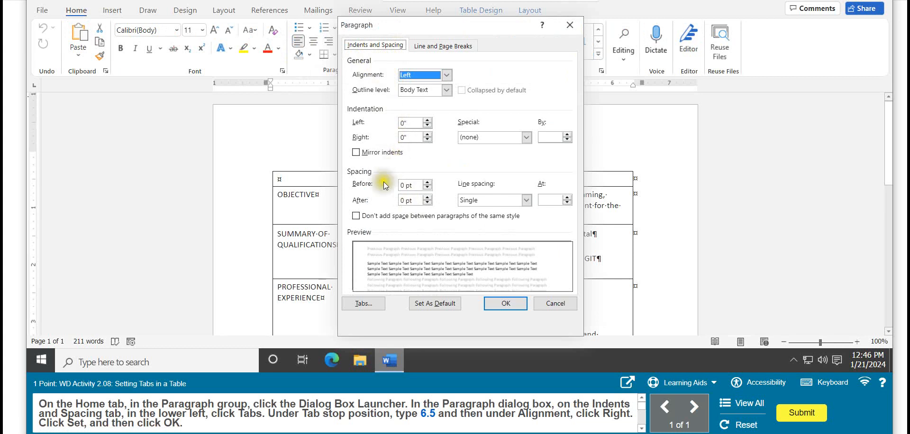
click(362, 304)
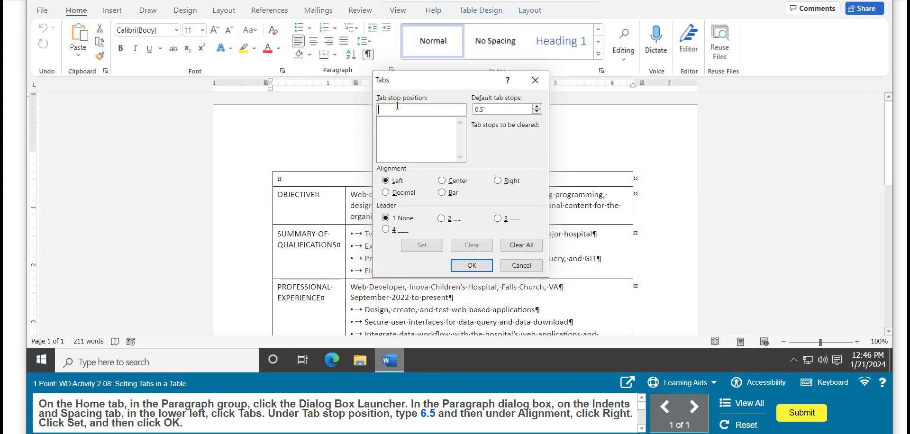
text(6.5)
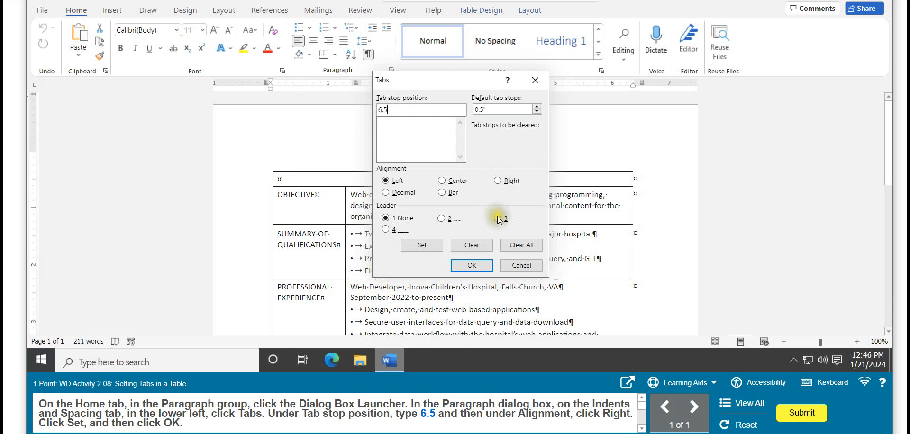
click(498, 181)
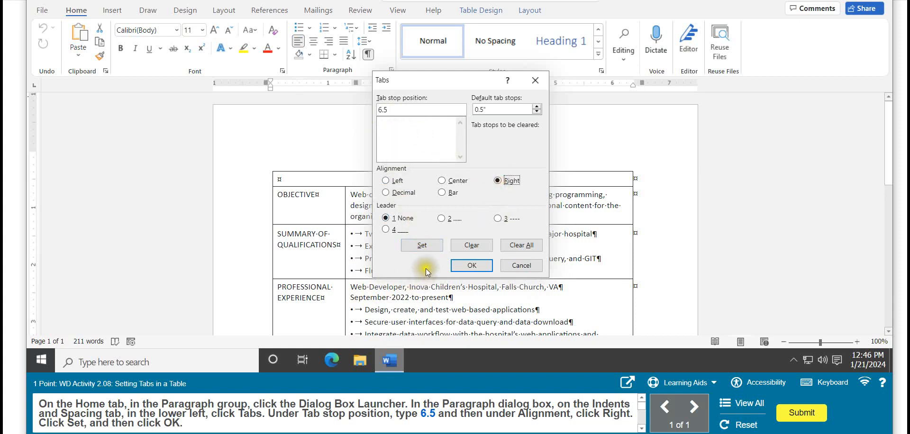
click(422, 245)
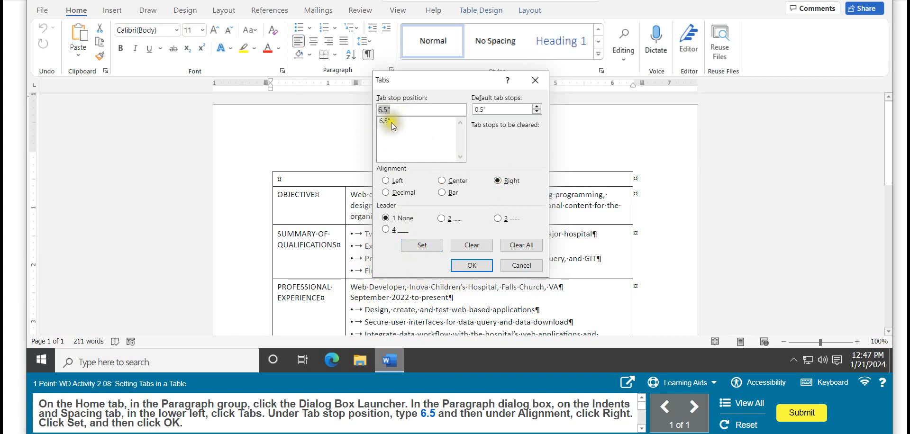
click(469, 264)
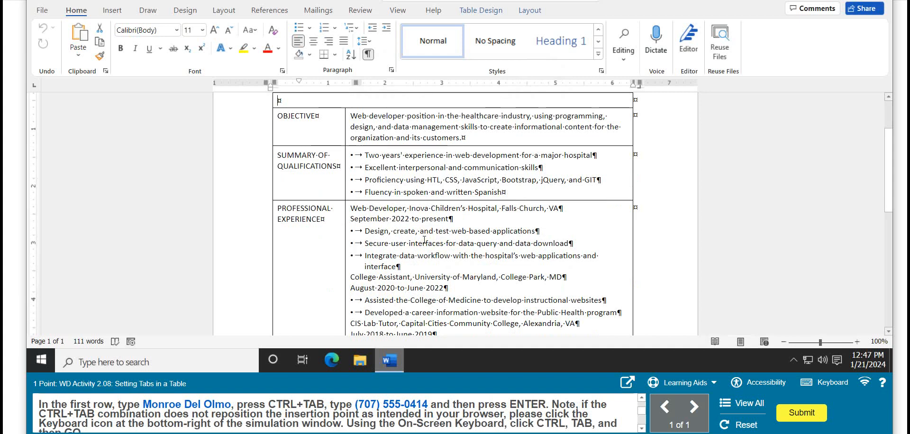
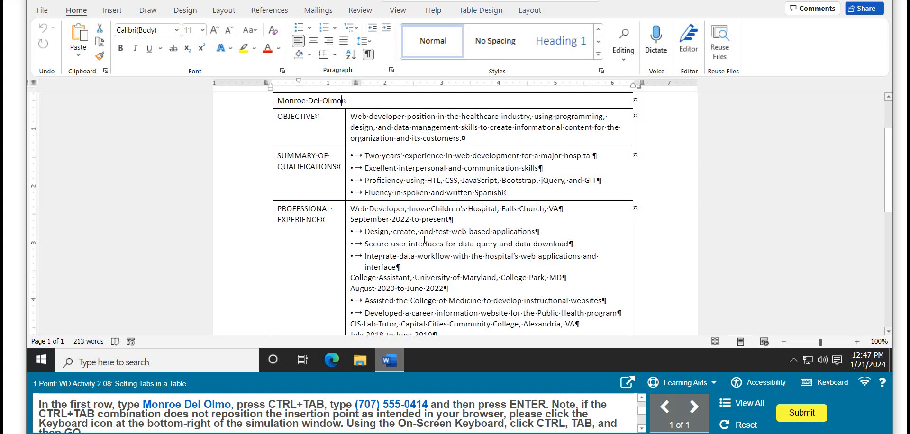
Step: Enter the applicant's full name and, after a tab, the phone number in the table's first row, ending with a paragraph break
key(ctrl+Tab)
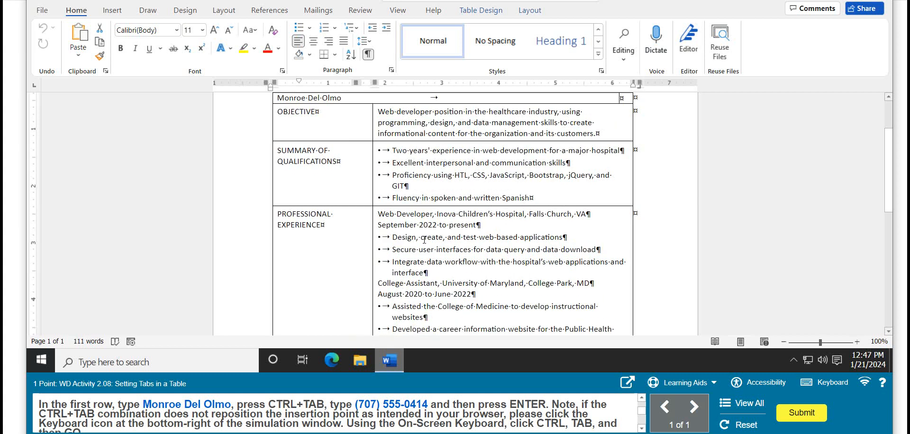
text((707) 555-0414)
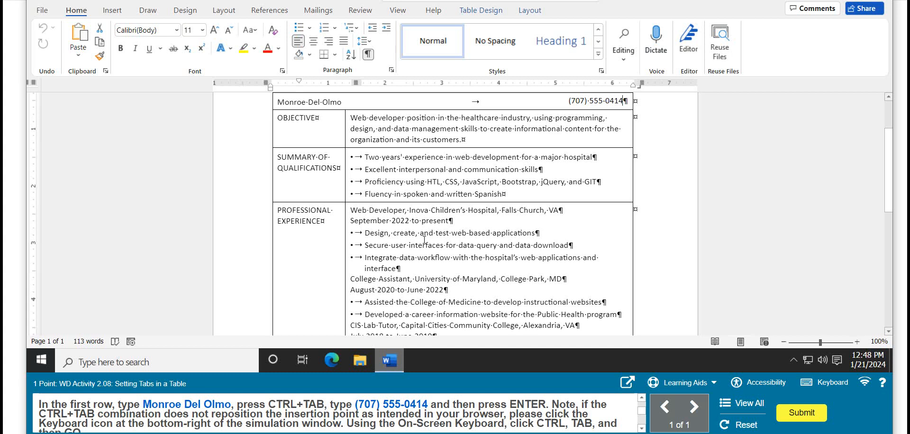
key(Return)
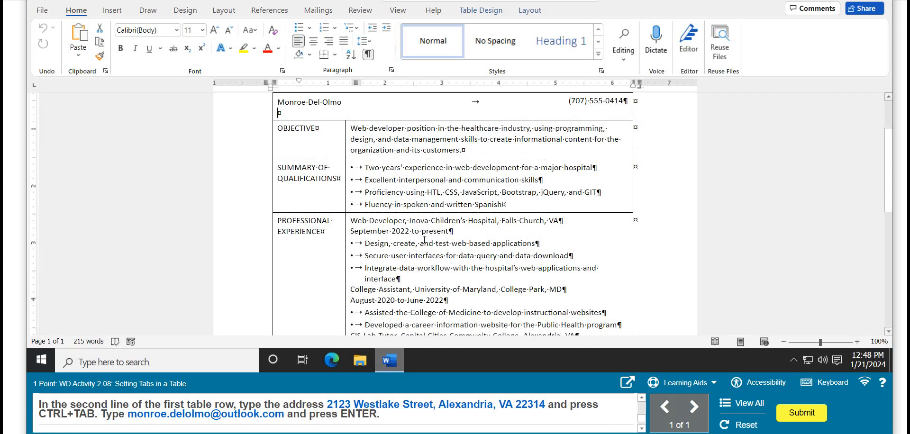
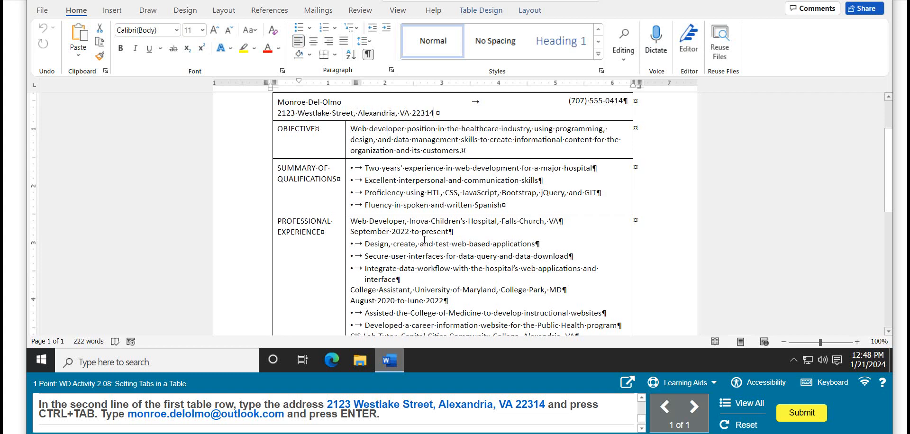
Step: Add a tab and the applicant's e-mail address after the postal address, ending with a paragraph break
key(ctrl+Tab)
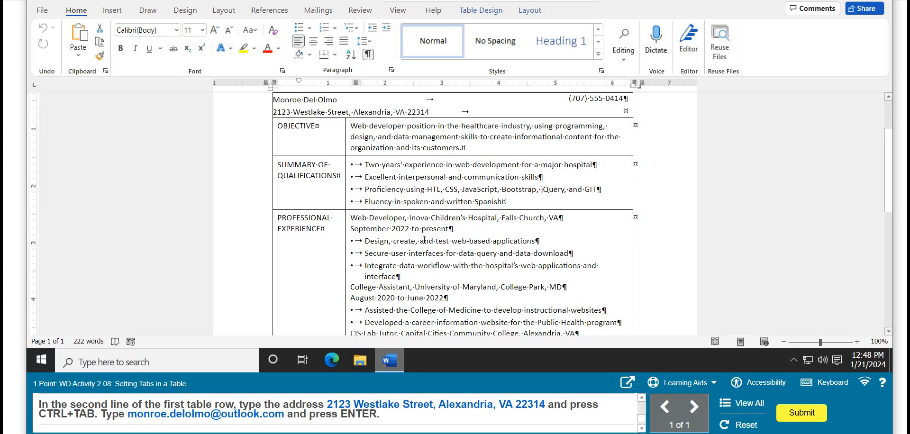
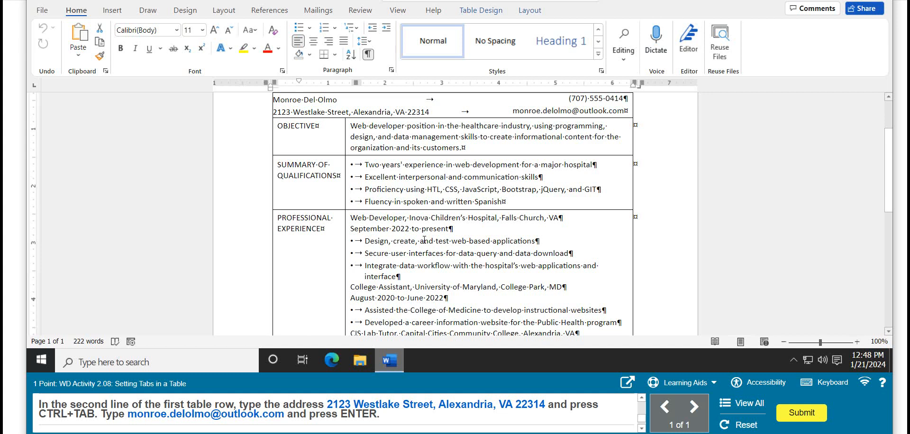
key(Return)
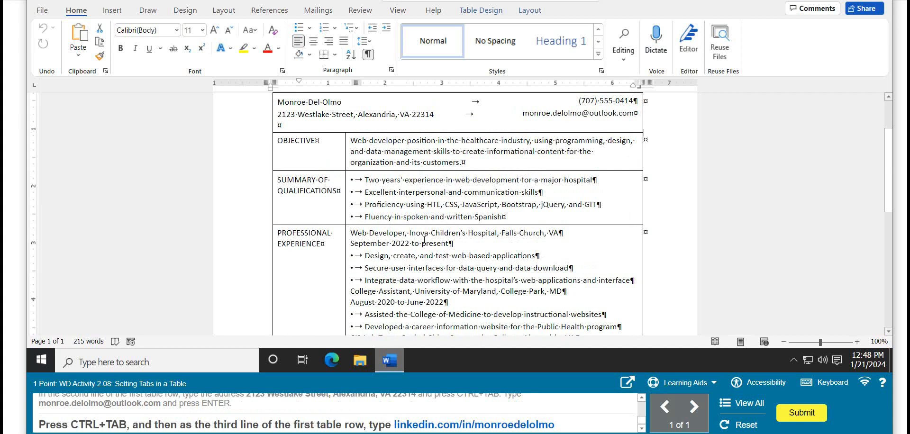
Step: Enter a tab and the applicant's LinkedIn profile address on the first row's third line, and submit the activity
key(ctrl+Tab)
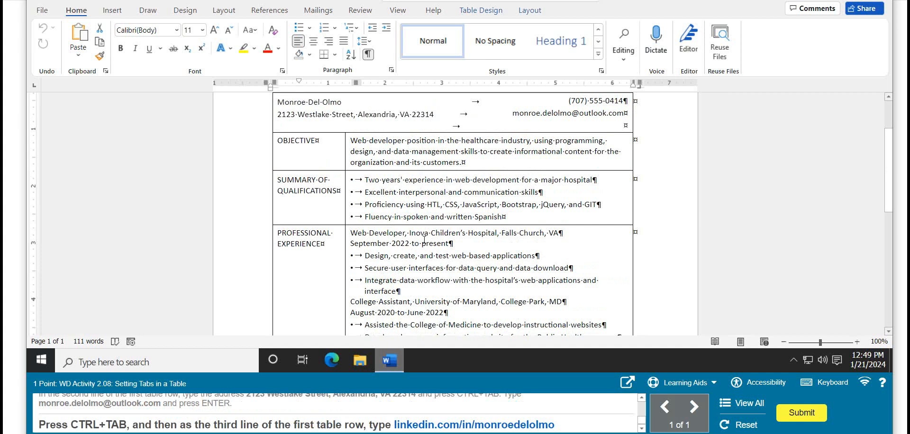
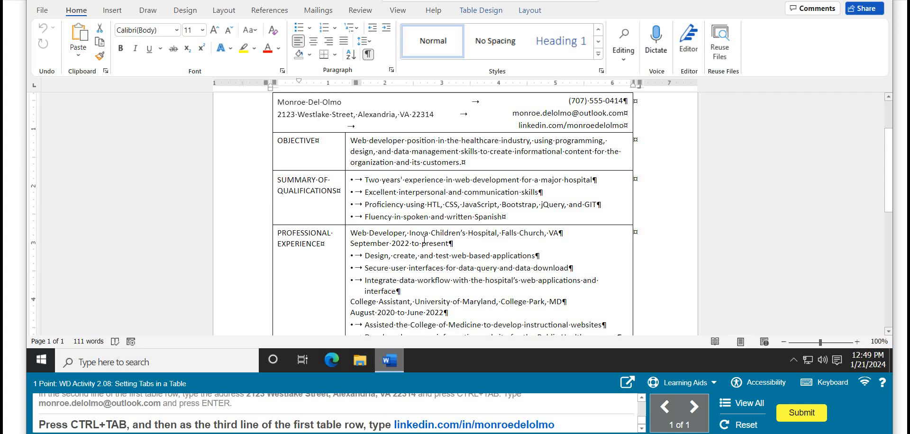
click(424, 240)
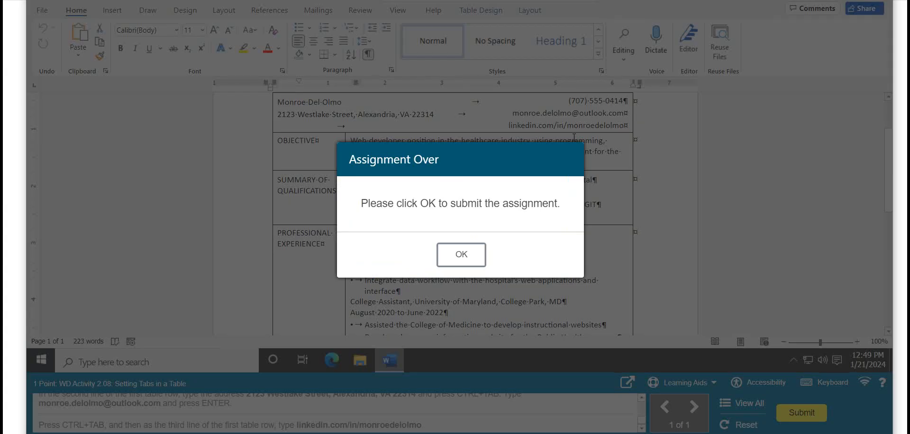
click(460, 256)
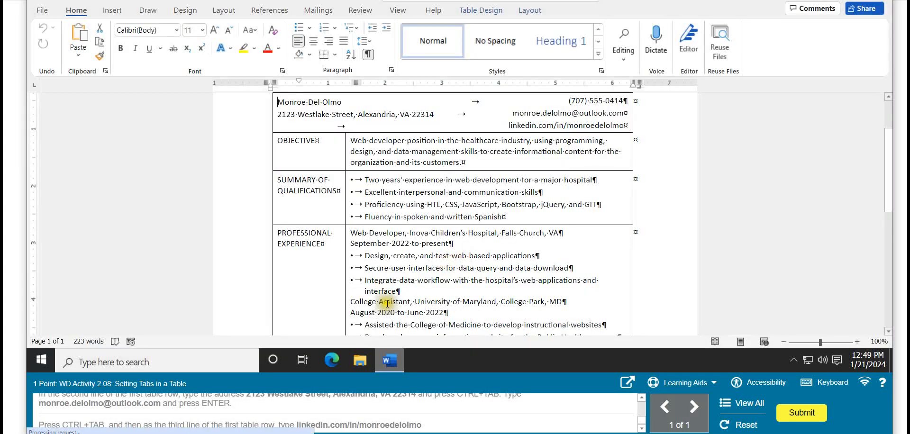